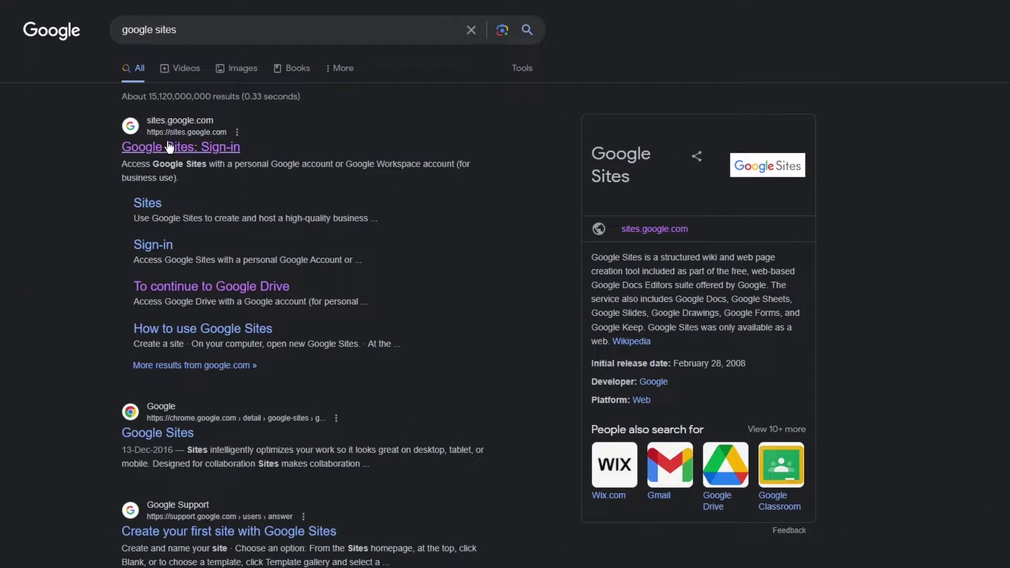
Open the 'Google Sites: Sign-in' search result to reach the Sites home page
{"action": "left_click", "coordinate": [171, 148]}
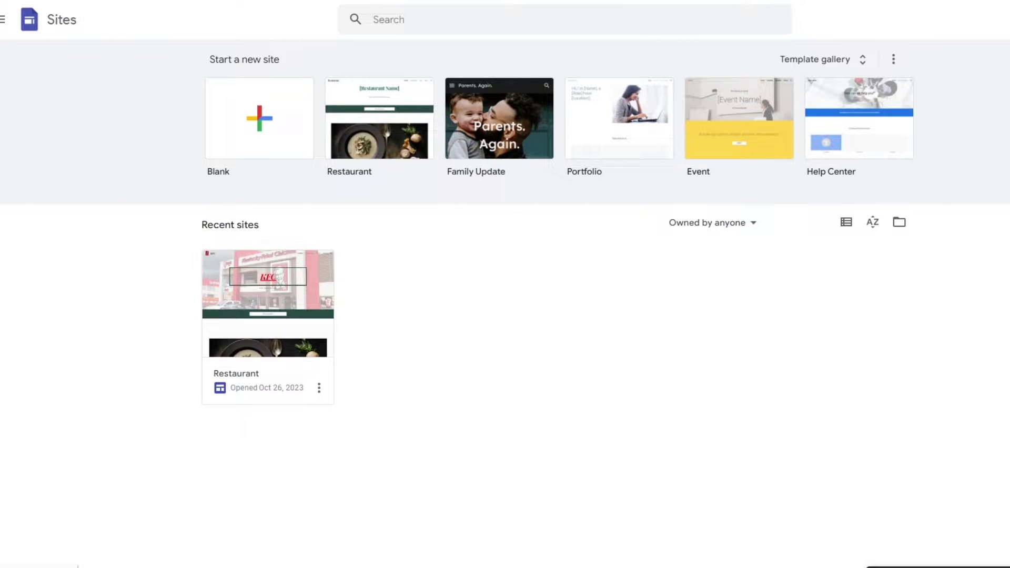
Create a blank site and put a text box reading 'Dan' in its dark header
{"action": "left_click", "coordinate": [241, 149]}
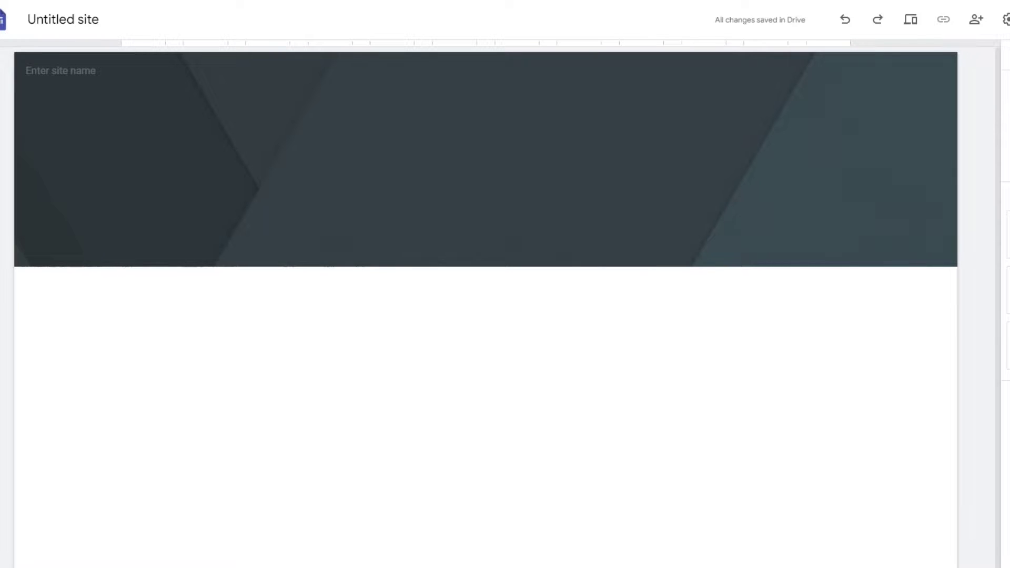
{"action": "double_click", "coordinate": [462, 131]}
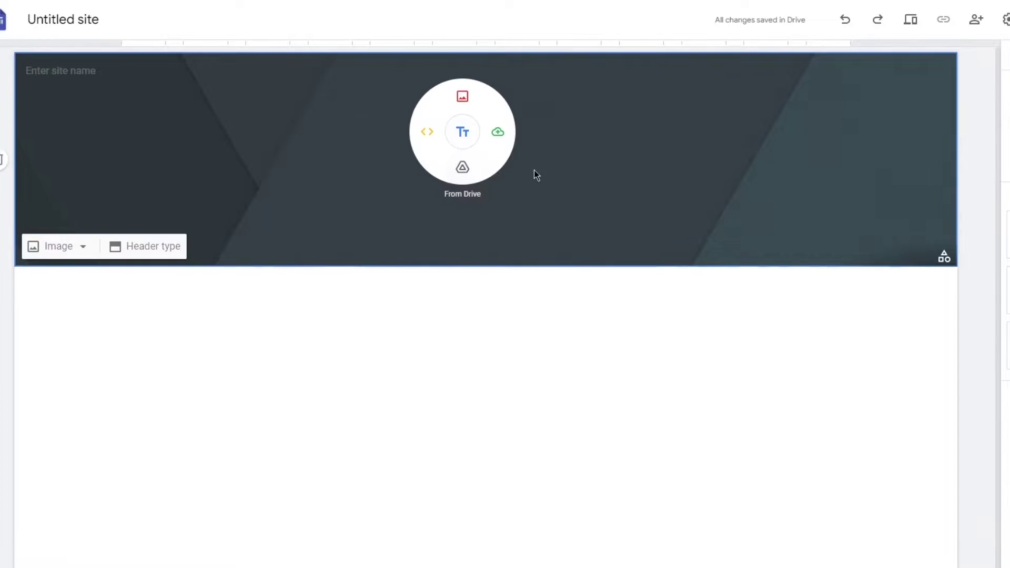
{"action": "left_click", "coordinate": [465, 136]}
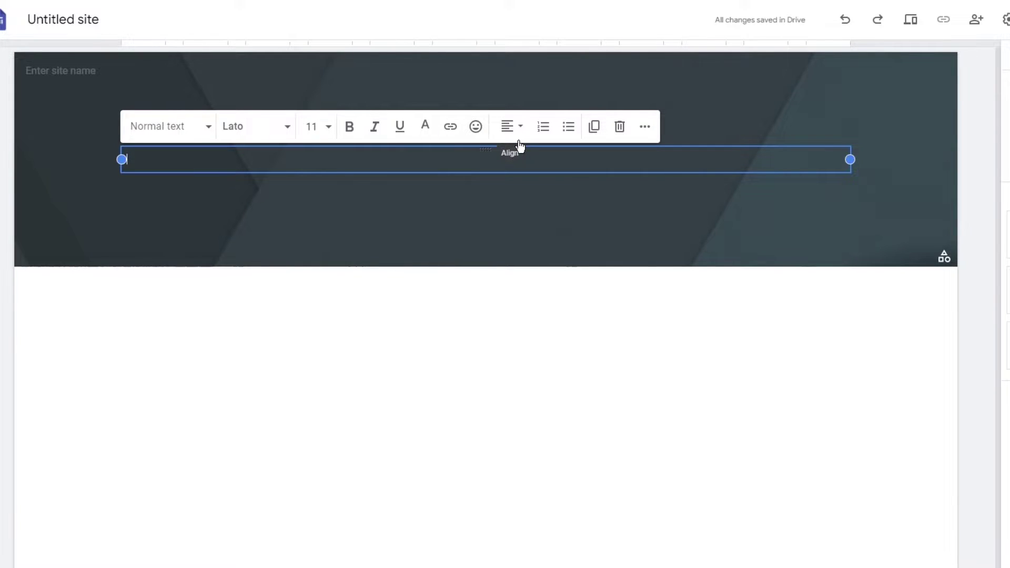
{"action": "type", "text": "Dan"}
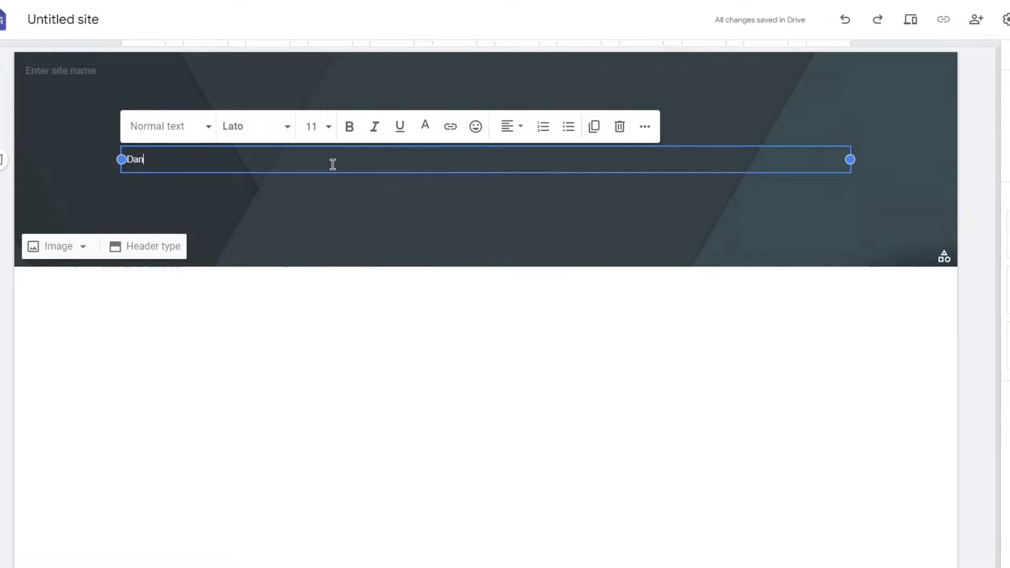
Format the header text 'Dan' as size 36 and bold
{"action": "left_click_drag", "start_coordinate": [333, 163], "coordinate": [85, 179]}
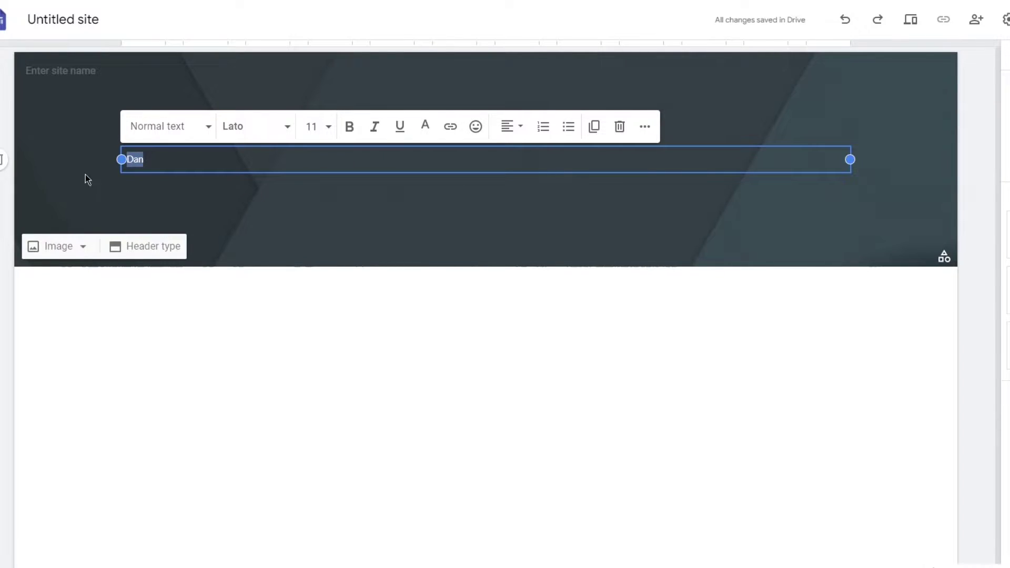
{"action": "left_click", "coordinate": [311, 126]}
{"action": "left_click", "coordinate": [311, 435]}
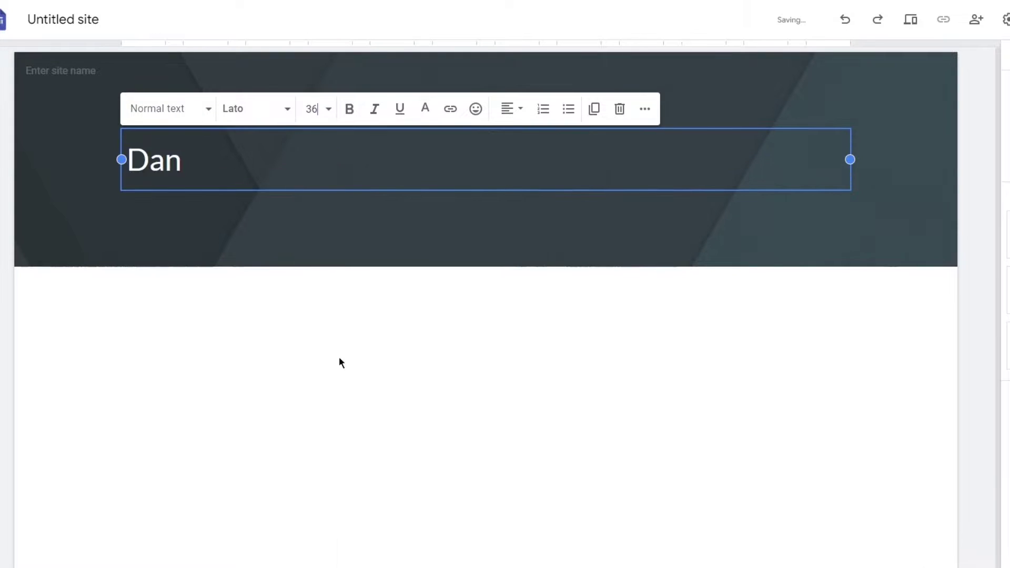
{"action": "double_click", "coordinate": [295, 165]}
{"action": "key", "text": "ctrl+b"}
{"action": "left_click", "coordinate": [295, 164]}
Narrow the Dan text box so it fits on one line, and centre it in the banner
{"action": "left_click", "coordinate": [179, 220]}
{"action": "left_click", "coordinate": [159, 168]}
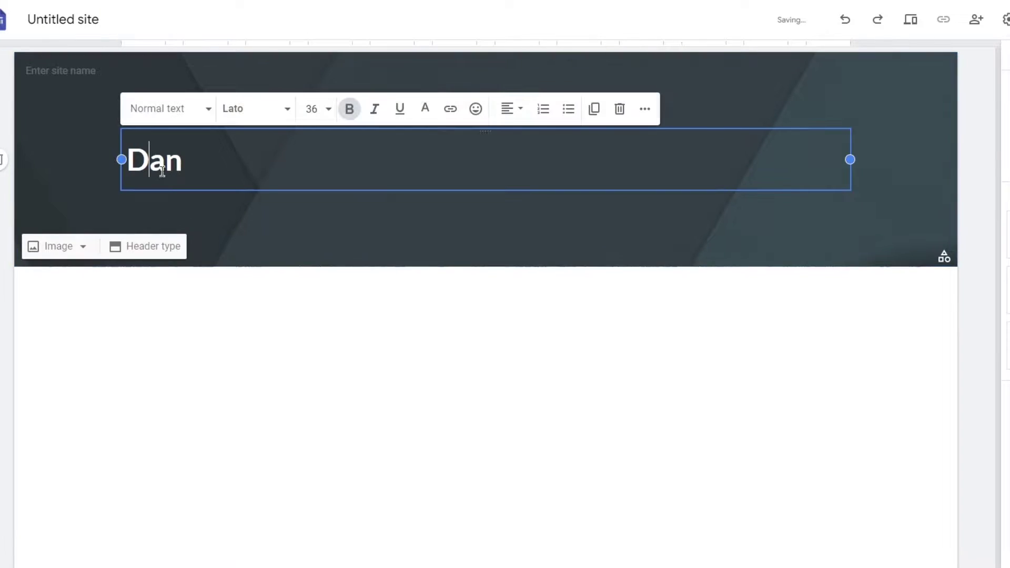
{"action": "left_click_drag", "start_coordinate": [848, 159], "coordinate": [557, 199]}
{"action": "left_click", "coordinate": [176, 180]}
{"action": "left_click", "coordinate": [164, 180]}
{"action": "left_click", "coordinate": [168, 194]}
{"action": "left_click", "coordinate": [167, 181]}
{"action": "left_click", "coordinate": [263, 209]}
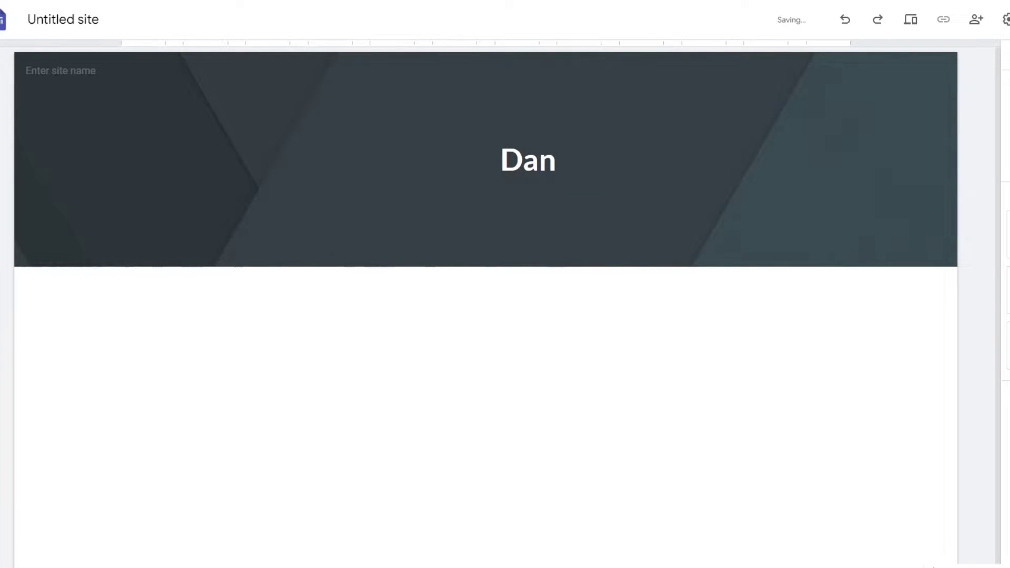
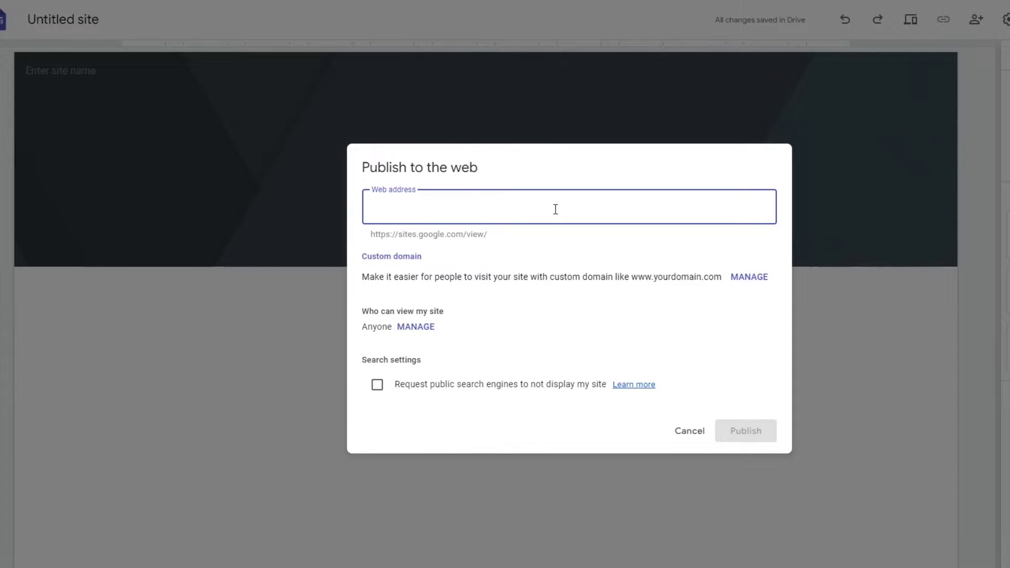
Enter retro987 as the web address and publish the site
{"action": "type", "text": "retro987"}
{"action": "left_click", "coordinate": [753, 434]}
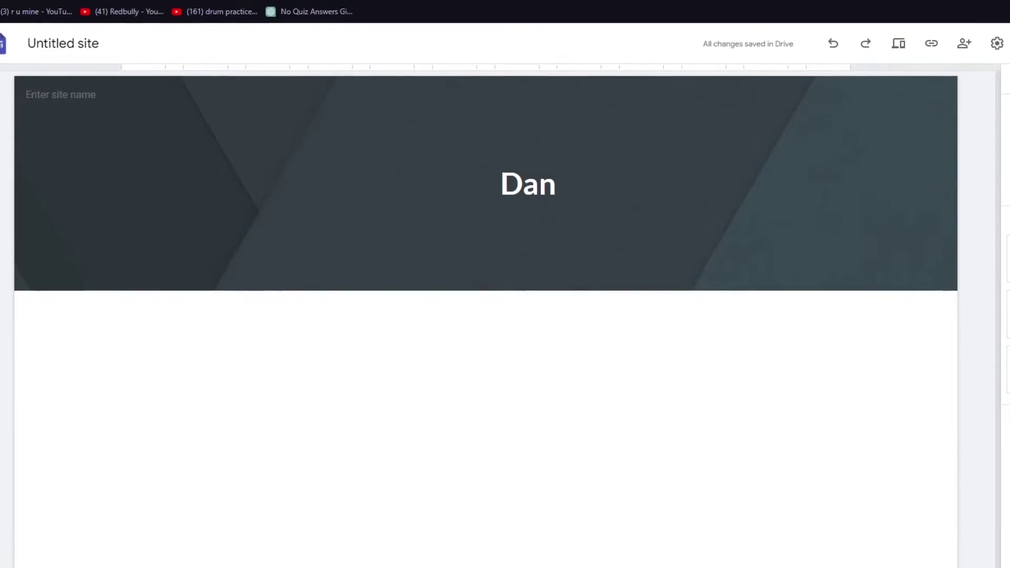
Search for 'authpro' in a new tab and open the AuthPro homepage from the results
{"action": "key", "text": "ctrl+t"}
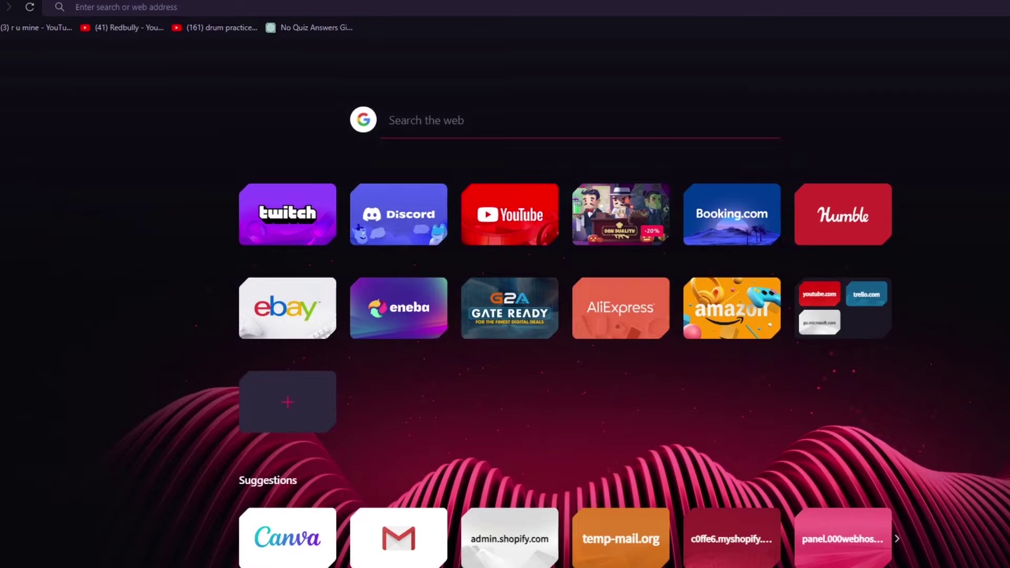
{"action": "type", "text": "a"}
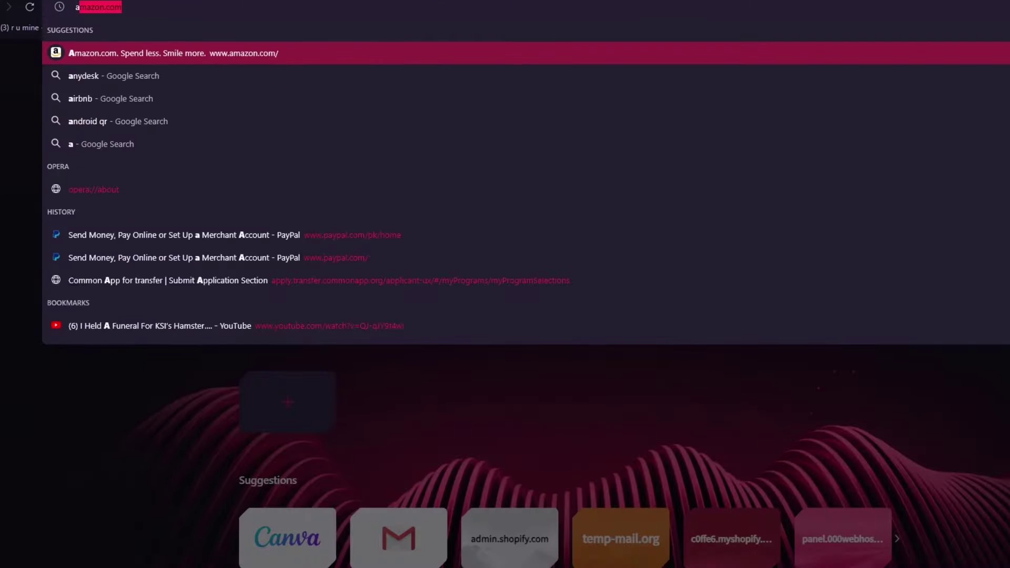
{"action": "type", "text": "uthpro"}
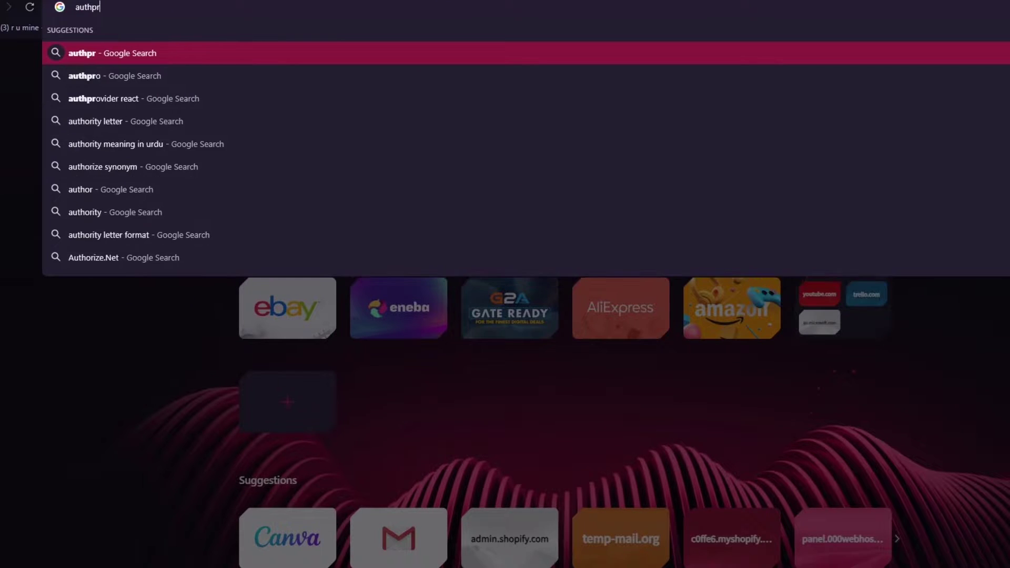
{"action": "key", "text": "Return"}
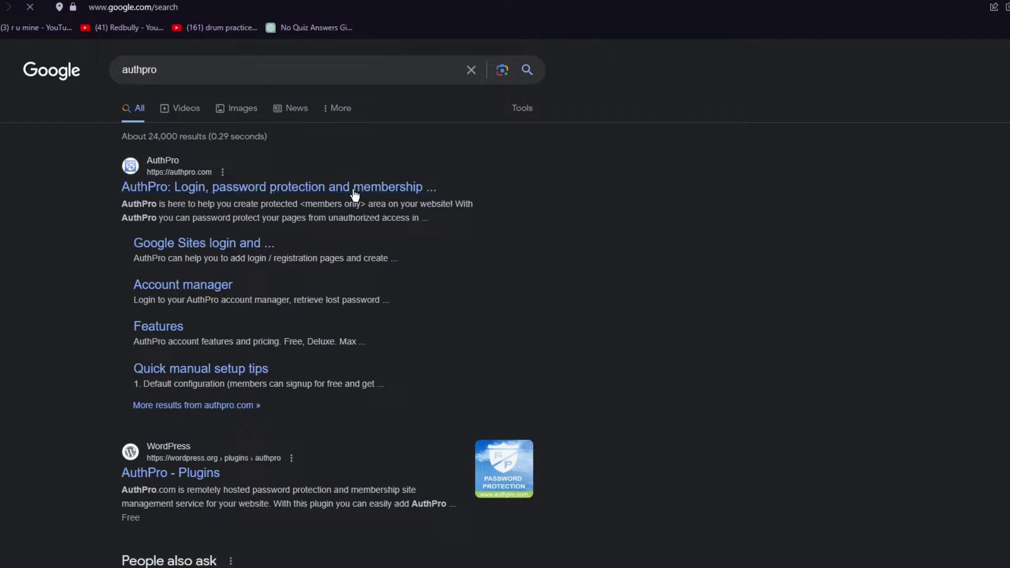
{"action": "left_click", "coordinate": [355, 190]}
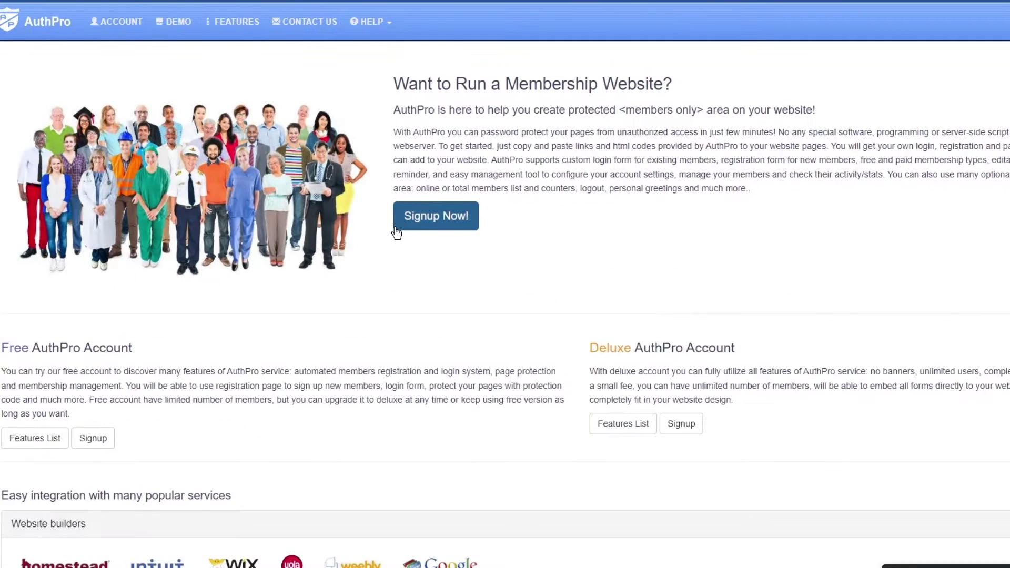
Open AuthPro's Google Sites integration guide from the homepage
{"action": "scroll", "coordinate": [402, 232], "scroll_direction": "down", "scroll_amount": 5}
{"action": "scroll", "coordinate": [273, 323], "scroll_direction": "down", "scroll_amount": 4}
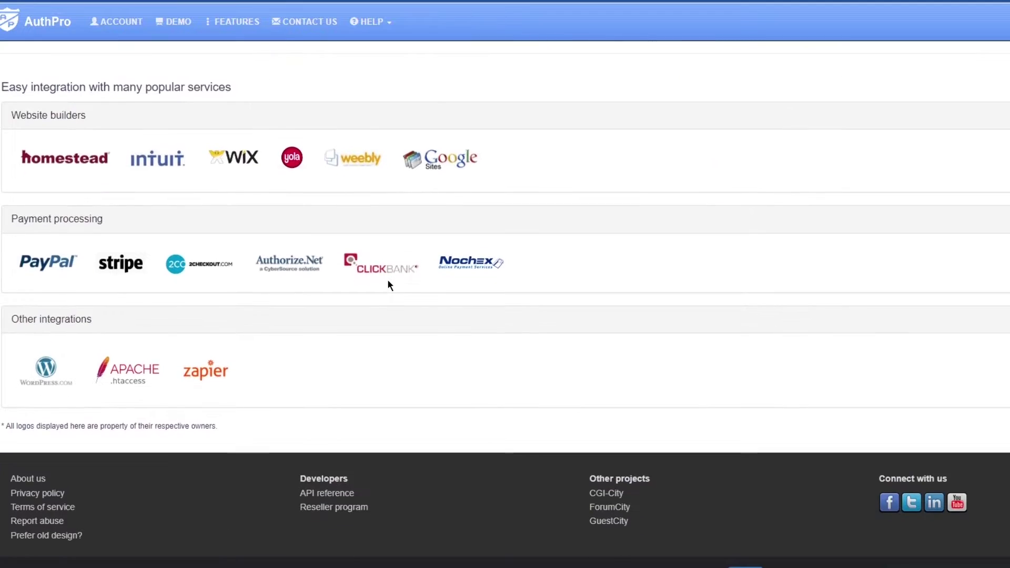
{"action": "left_click", "coordinate": [440, 156]}
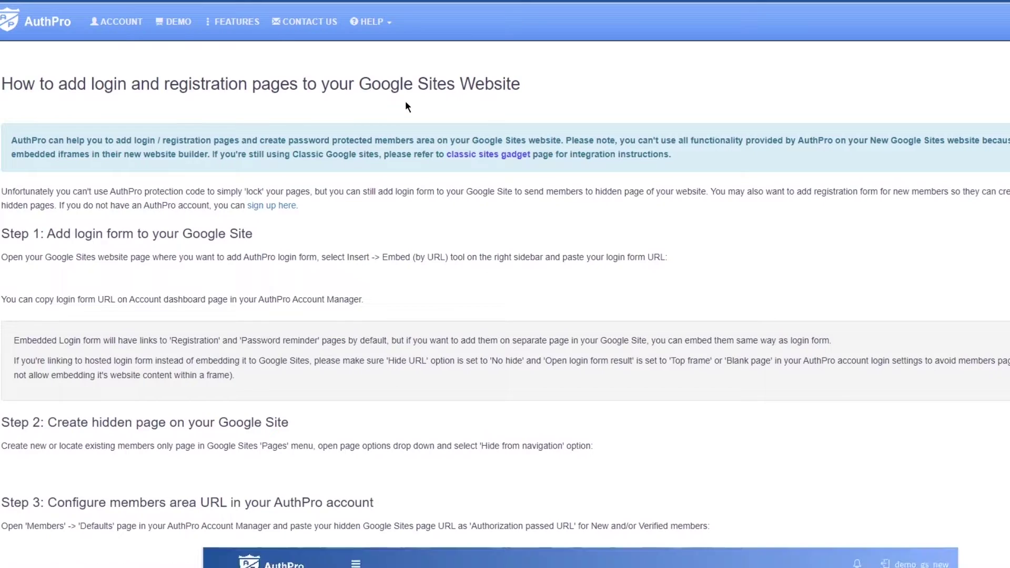
Read through the guide's steps, highlighting parts of the Step 1 instructions
{"action": "scroll", "coordinate": [164, 250], "scroll_direction": "down", "scroll_amount": 3}
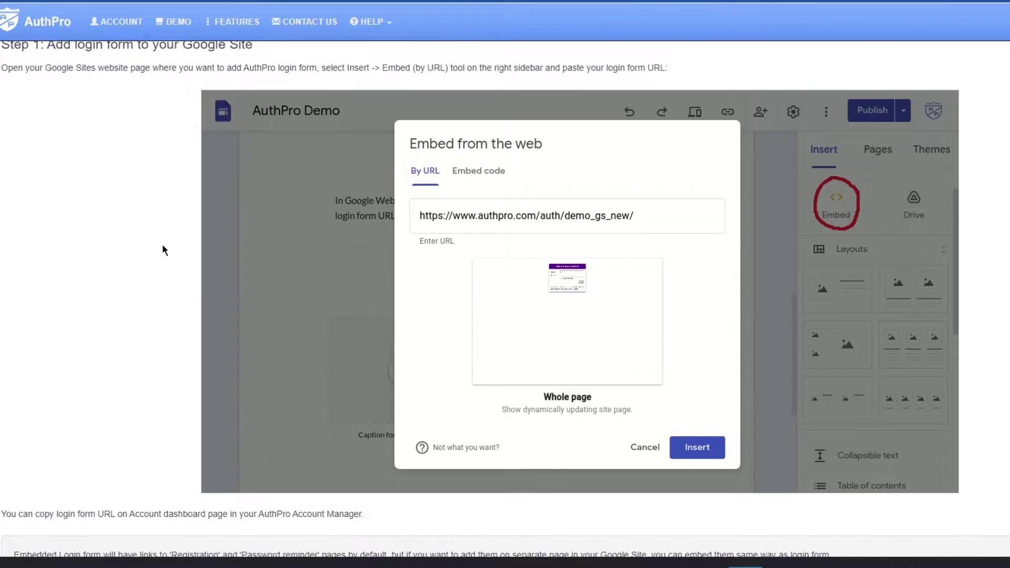
{"action": "scroll", "coordinate": [77, 233], "scroll_direction": "up", "scroll_amount": 2}
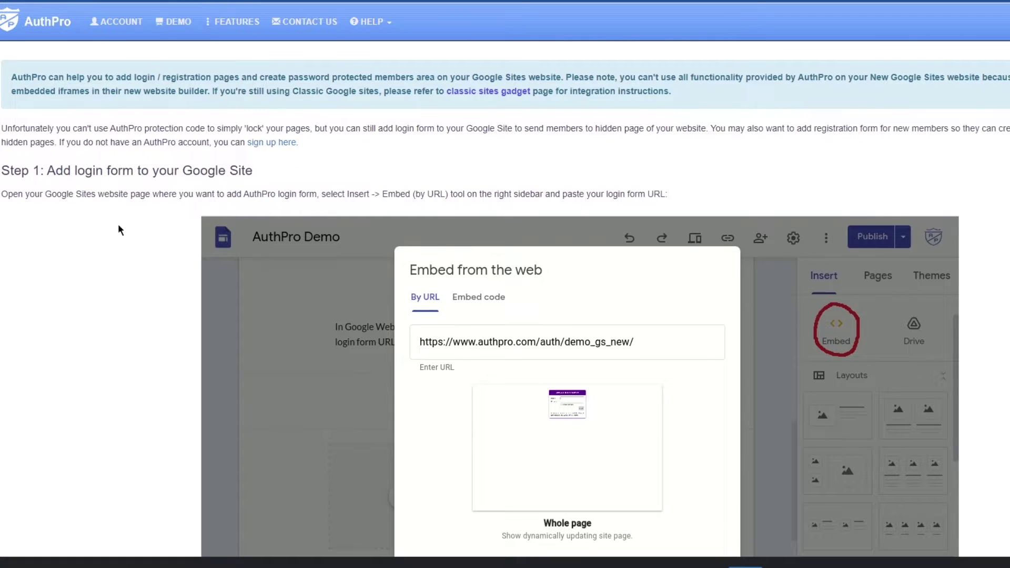
{"action": "scroll", "coordinate": [136, 251], "scroll_direction": "down", "scroll_amount": 8}
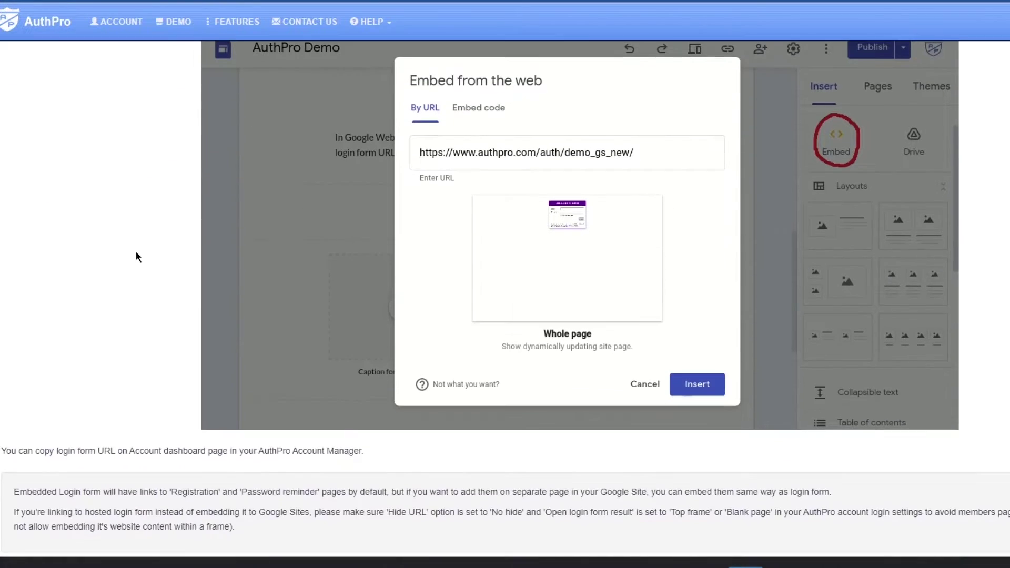
{"action": "scroll", "coordinate": [137, 251], "scroll_direction": "up", "scroll_amount": 9}
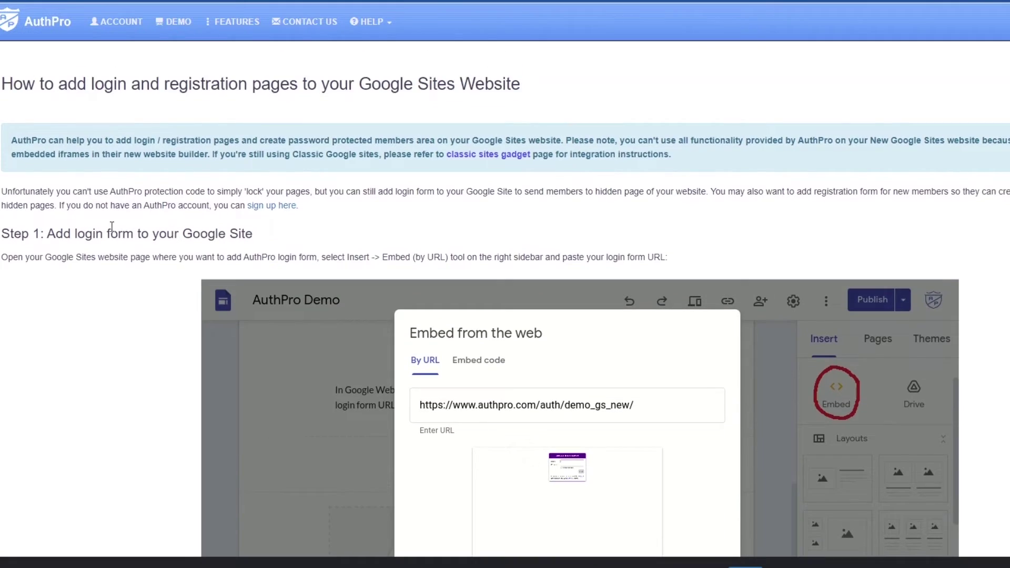
{"action": "left_click_drag", "start_coordinate": [19, 257], "coordinate": [180, 258]}
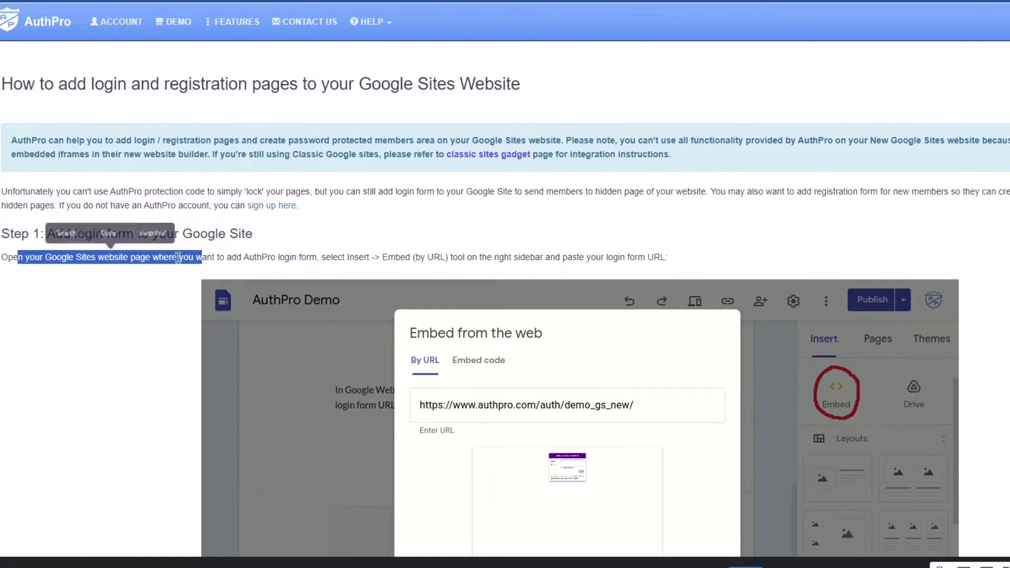
{"action": "left_click", "coordinate": [180, 257]}
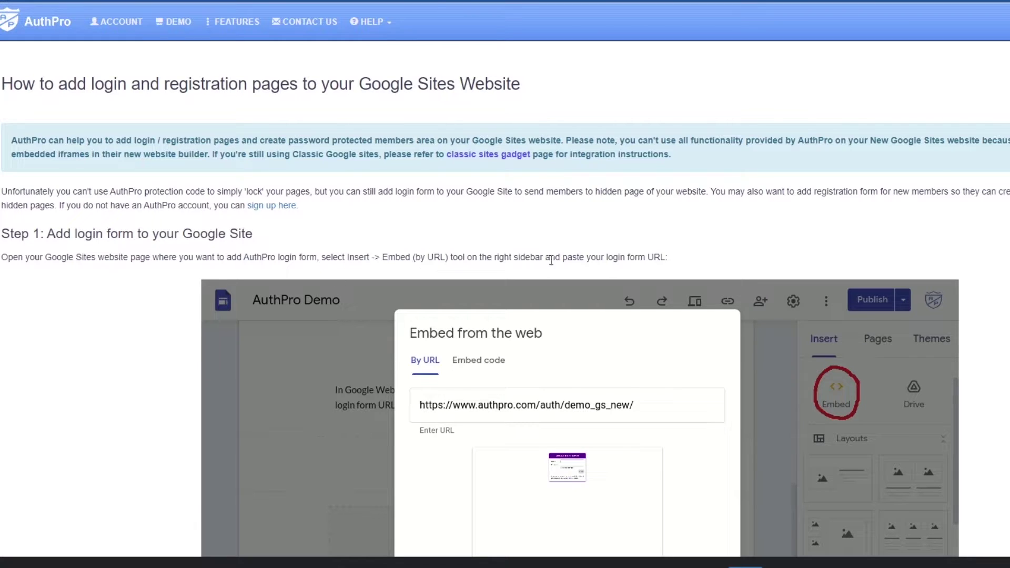
{"action": "scroll", "coordinate": [176, 263], "scroll_direction": "down", "scroll_amount": 2}
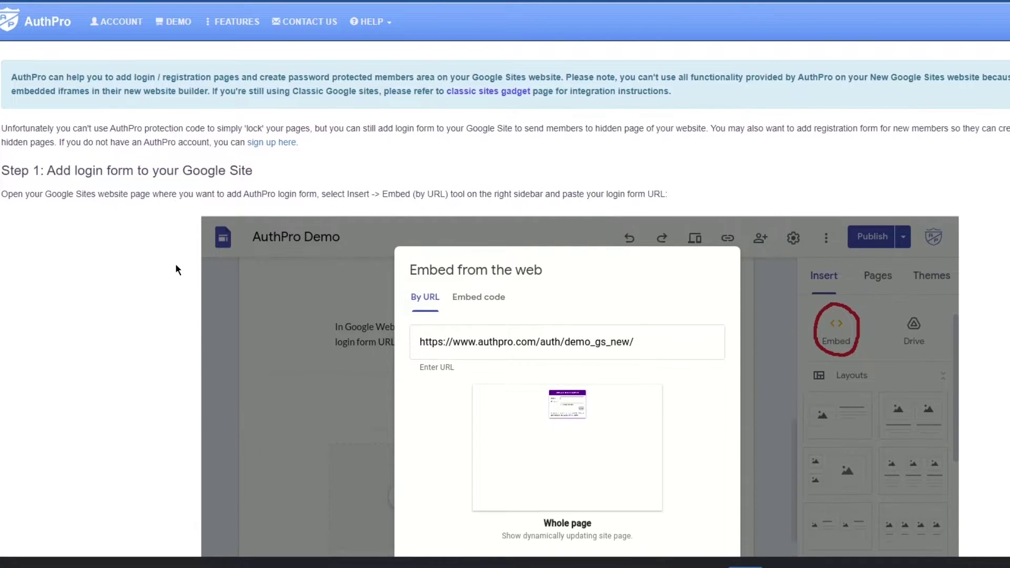
{"action": "scroll", "coordinate": [153, 264], "scroll_direction": "up", "scroll_amount": 2}
{"action": "scroll", "coordinate": [305, 230], "scroll_direction": "down", "scroll_amount": 10}
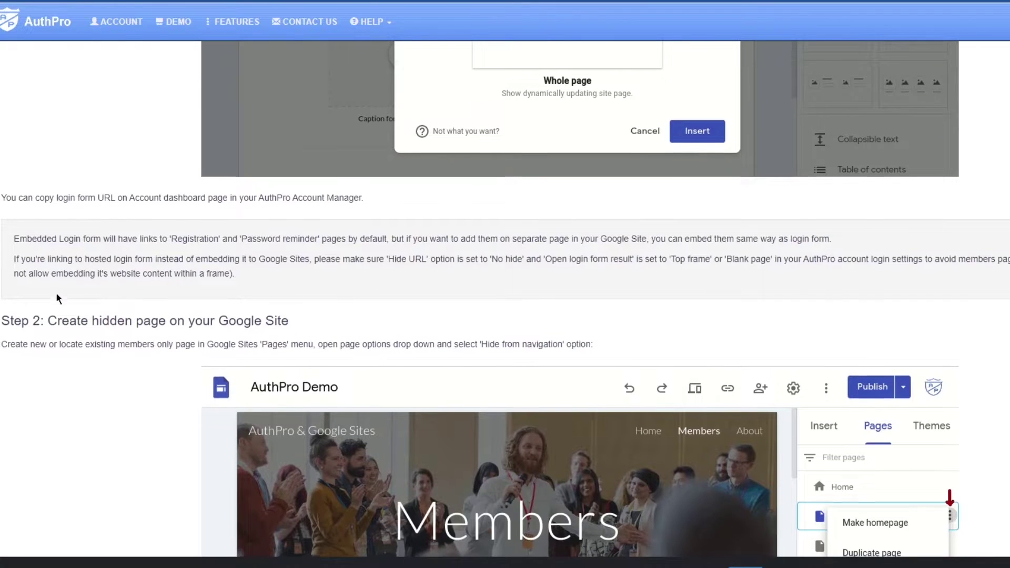
{"action": "scroll", "coordinate": [56, 293], "scroll_direction": "down", "scroll_amount": 1}
{"action": "left_click_drag", "start_coordinate": [77, 259], "coordinate": [362, 283]}
{"action": "left_click", "coordinate": [178, 348]}
Finish reading the guide and return to the AuthPro homepage
{"action": "scroll", "coordinate": [195, 337], "scroll_direction": "down", "scroll_amount": 12}
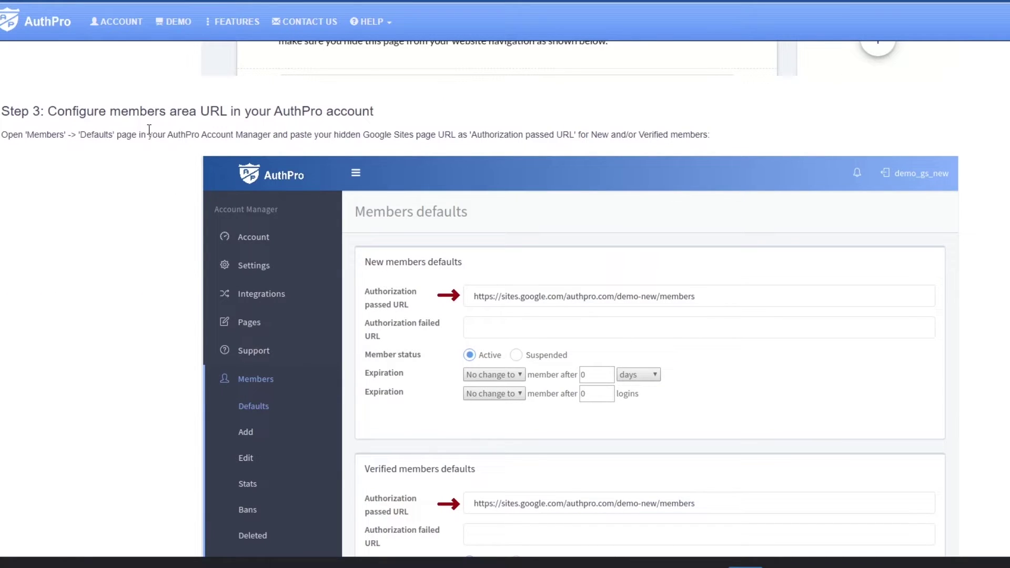
{"action": "scroll", "coordinate": [299, 206], "scroll_direction": "down", "scroll_amount": 8}
{"action": "scroll", "coordinate": [216, 265], "scroll_direction": "down", "scroll_amount": 10}
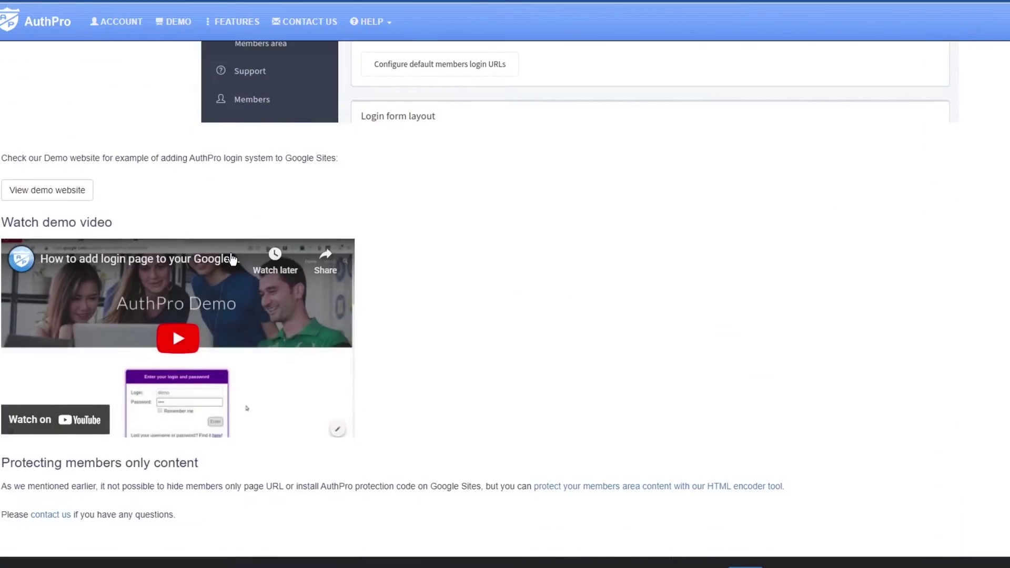
{"action": "scroll", "coordinate": [46, 32], "scroll_direction": "up", "scroll_amount": 8}
{"action": "left_click", "coordinate": [44, 20]}
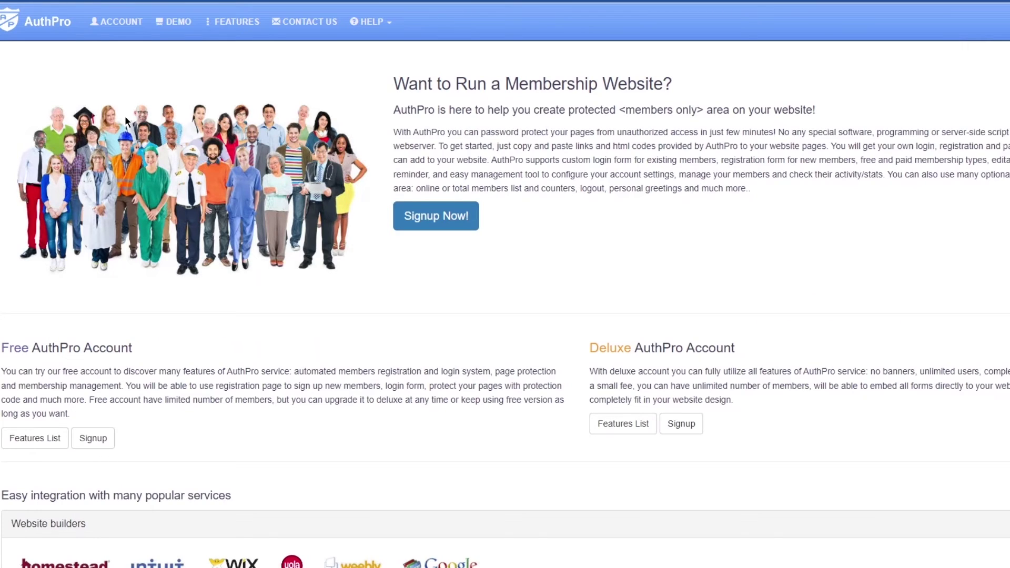
Start a Free account signup that uses the setup wizard
{"action": "left_click", "coordinate": [409, 225]}
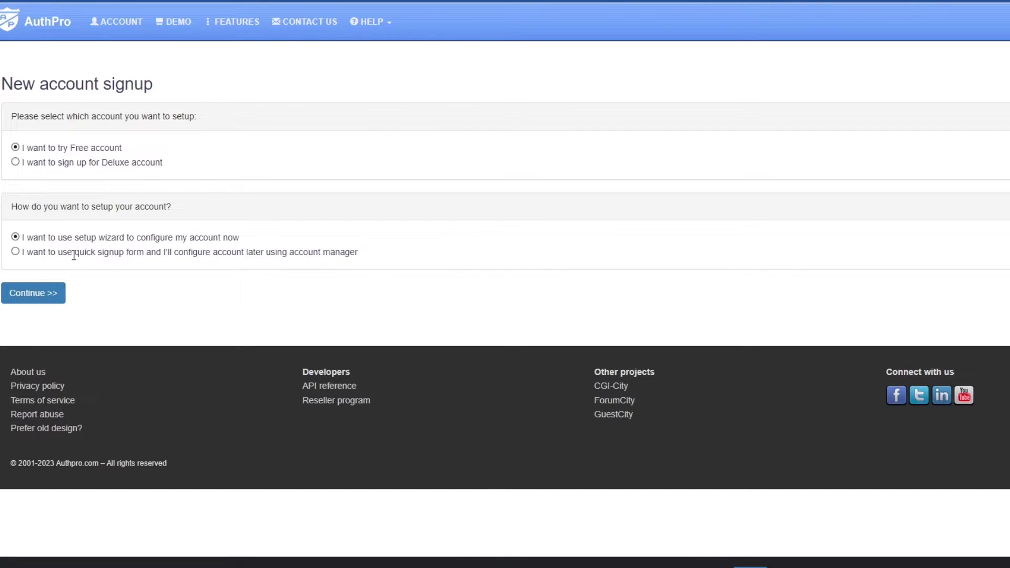
{"action": "left_click", "coordinate": [39, 296]}
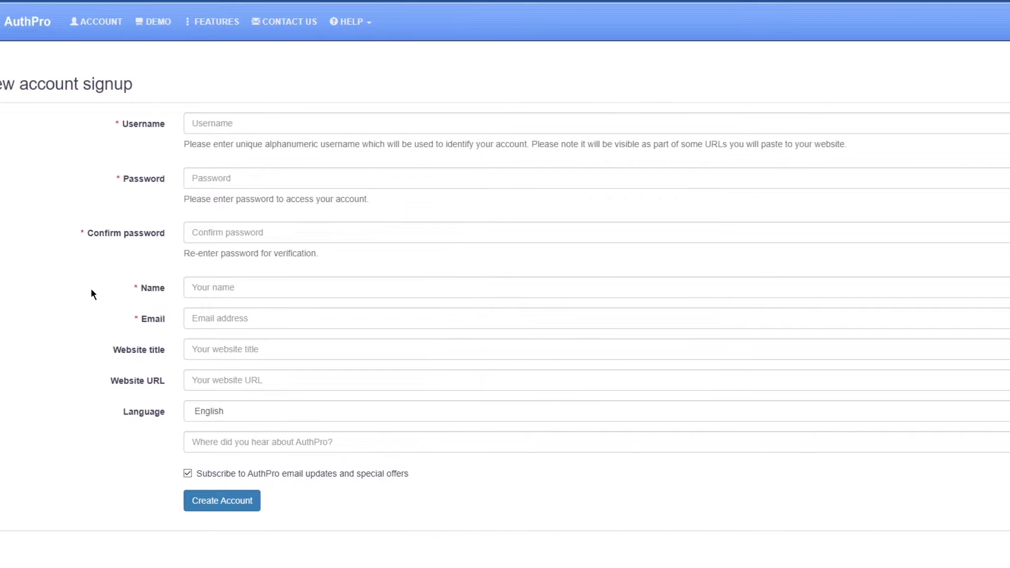
Autofill the username and name from saved details, then enter and confirm a password
{"action": "left_click", "coordinate": [209, 130]}
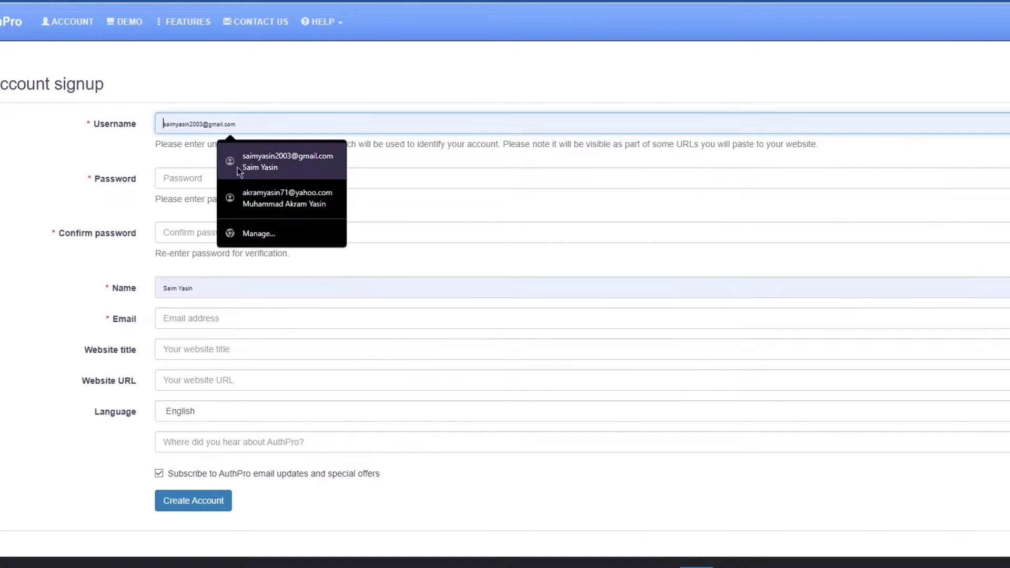
{"action": "left_click", "coordinate": [248, 172]}
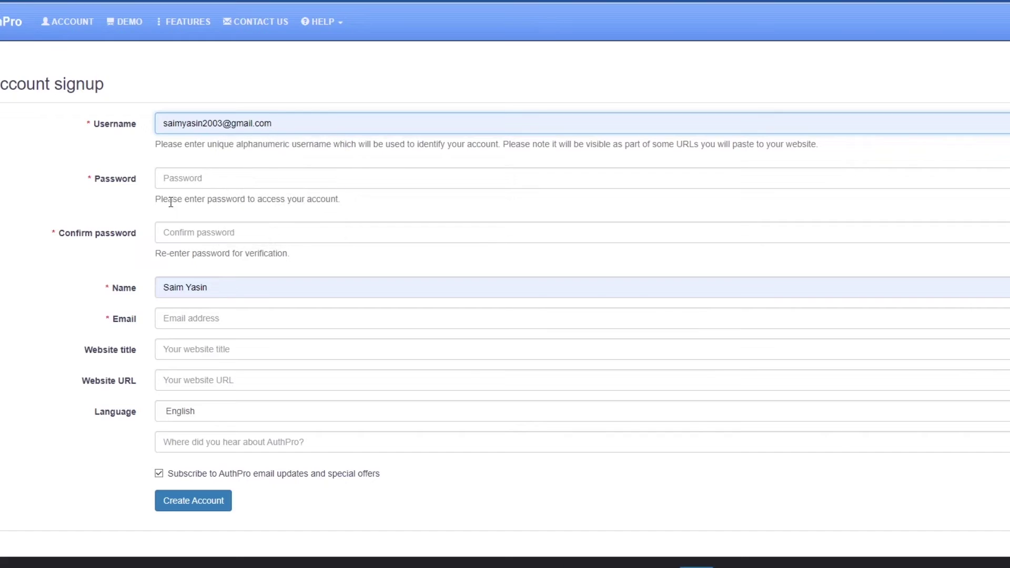
{"action": "key", "text": "Tab"}
{"action": "type", "text": "•"}
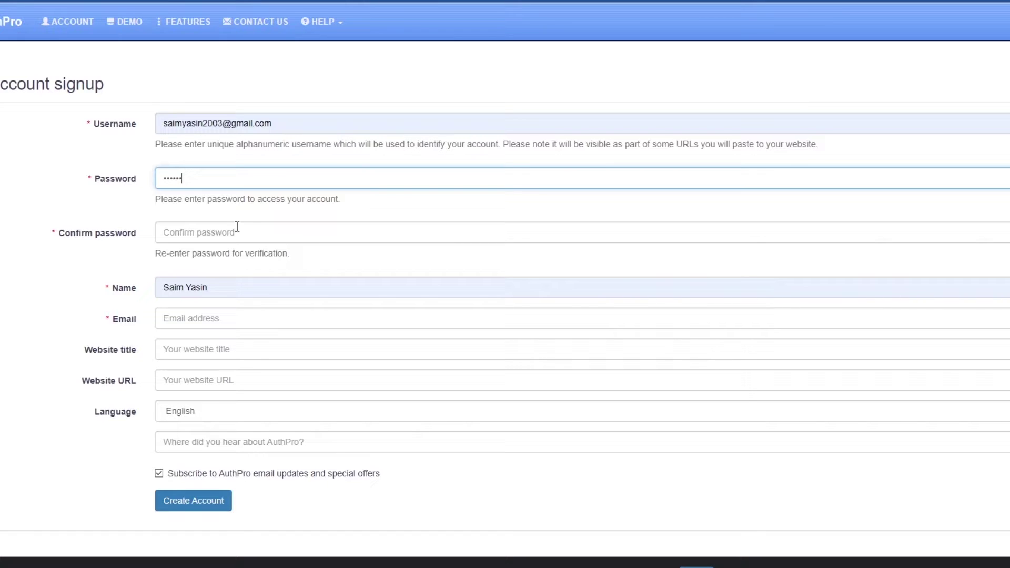
{"action": "key", "text": "Tab"}
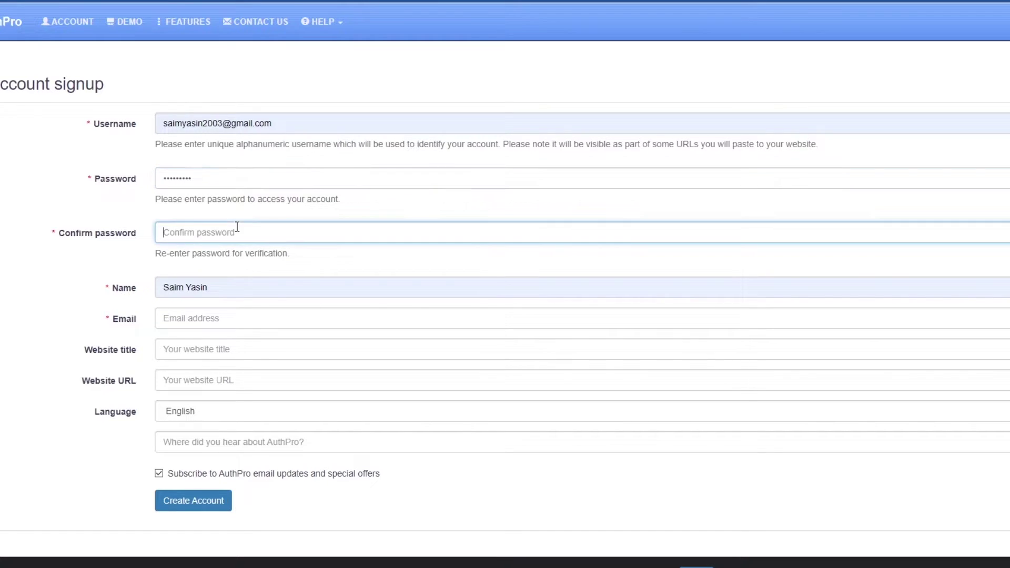
{"action": "type", "text": "•"}
Fill Email with the saved address and give the website the title 'gchgc'
{"action": "left_click", "coordinate": [230, 318]}
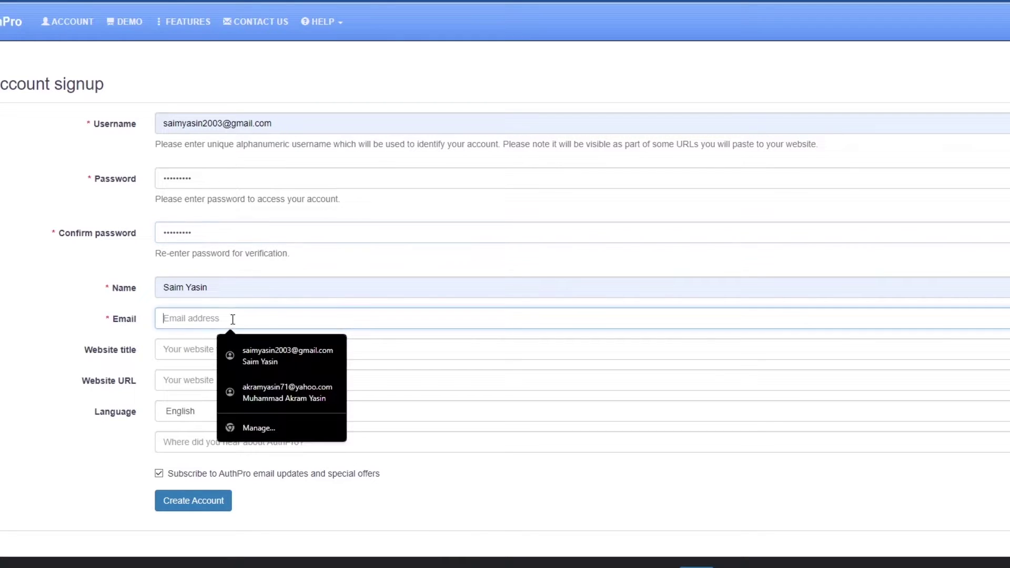
{"action": "left_click", "coordinate": [263, 345]}
{"action": "left_click", "coordinate": [210, 348]}
{"action": "type", "text": "gchgc"}
{"action": "left_click", "coordinate": [242, 375]}
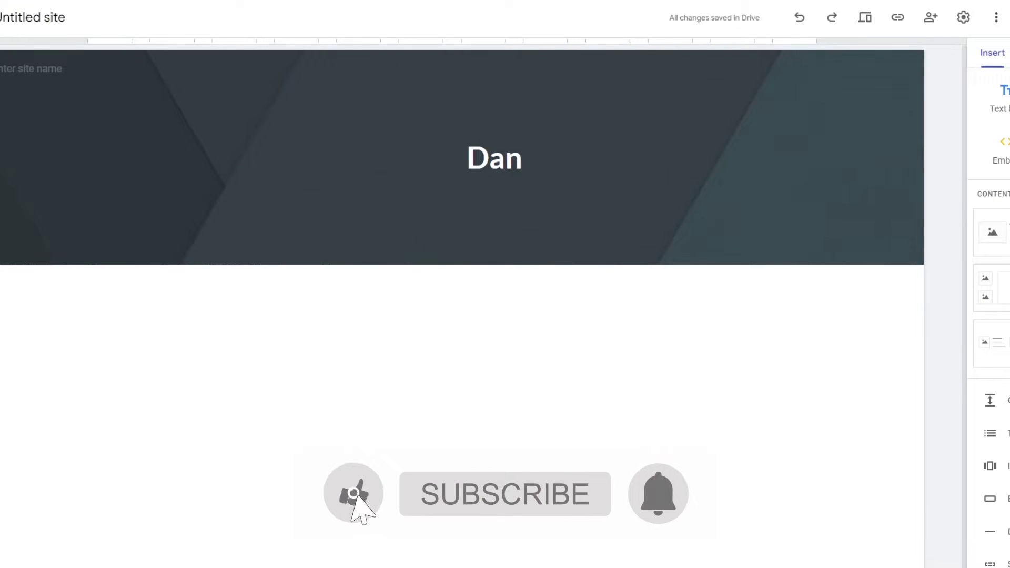
Review and publish the site, then copy the published site's link
{"action": "left_click", "coordinate": [1008, 17]}
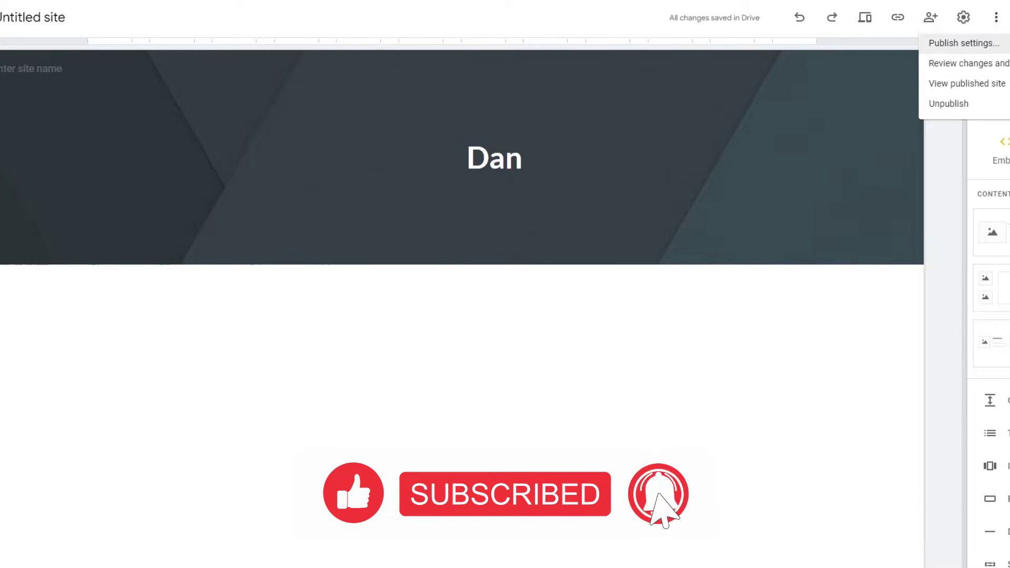
{"action": "left_click", "coordinate": [969, 64]}
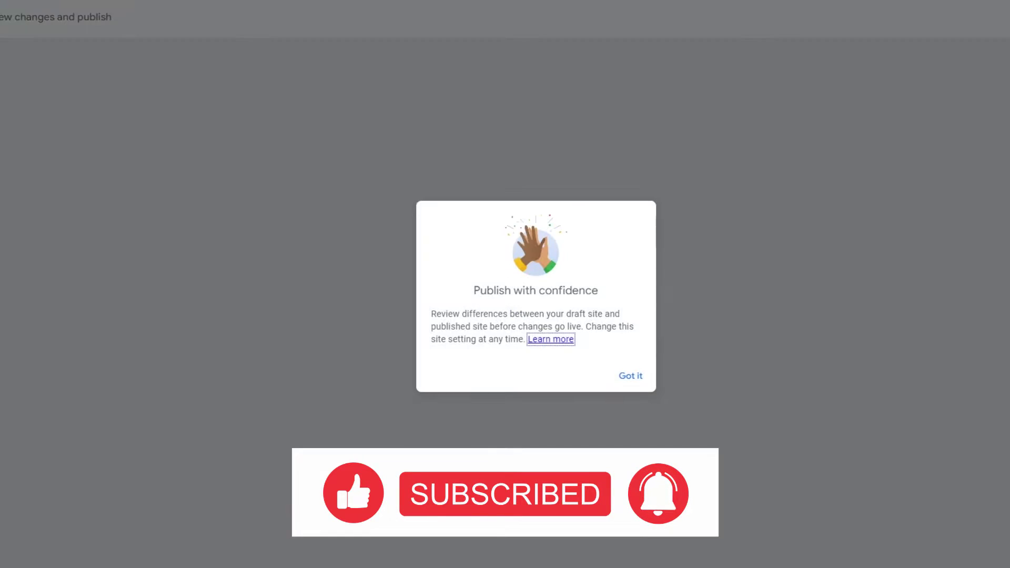
{"action": "left_click", "coordinate": [680, 289]}
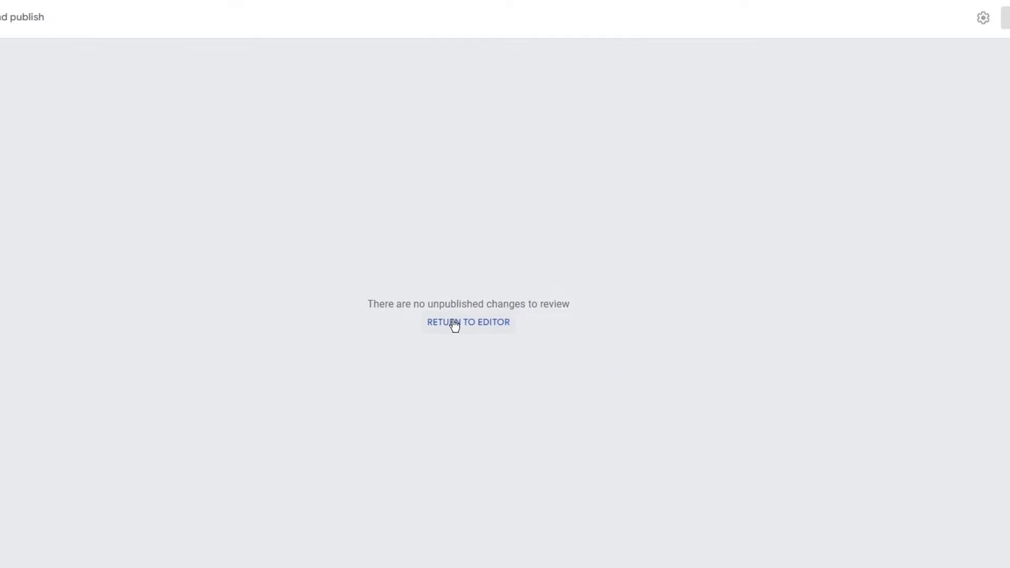
{"action": "left_click", "coordinate": [455, 326]}
{"action": "left_click", "coordinate": [983, 21]}
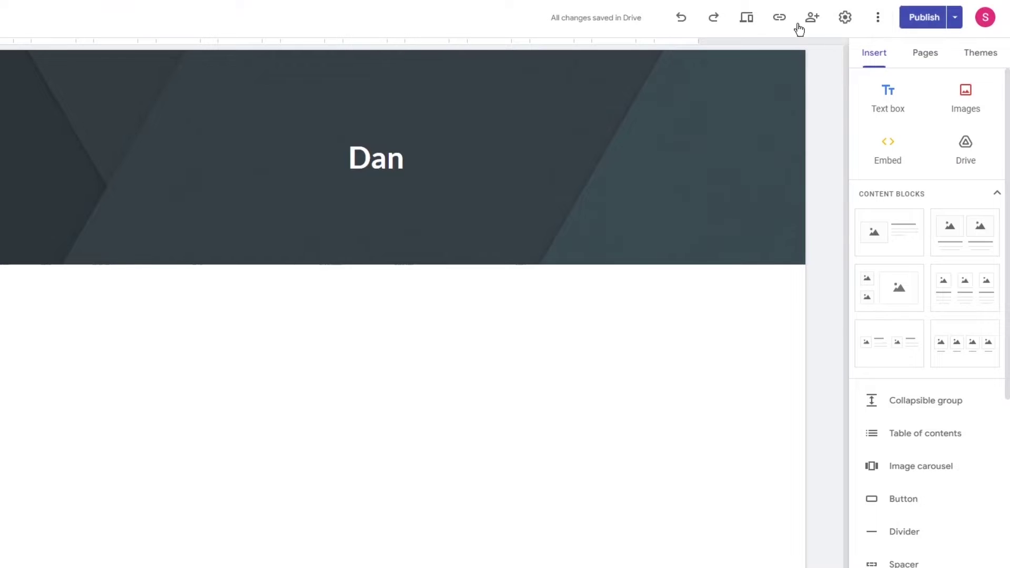
{"action": "left_click", "coordinate": [770, 21]}
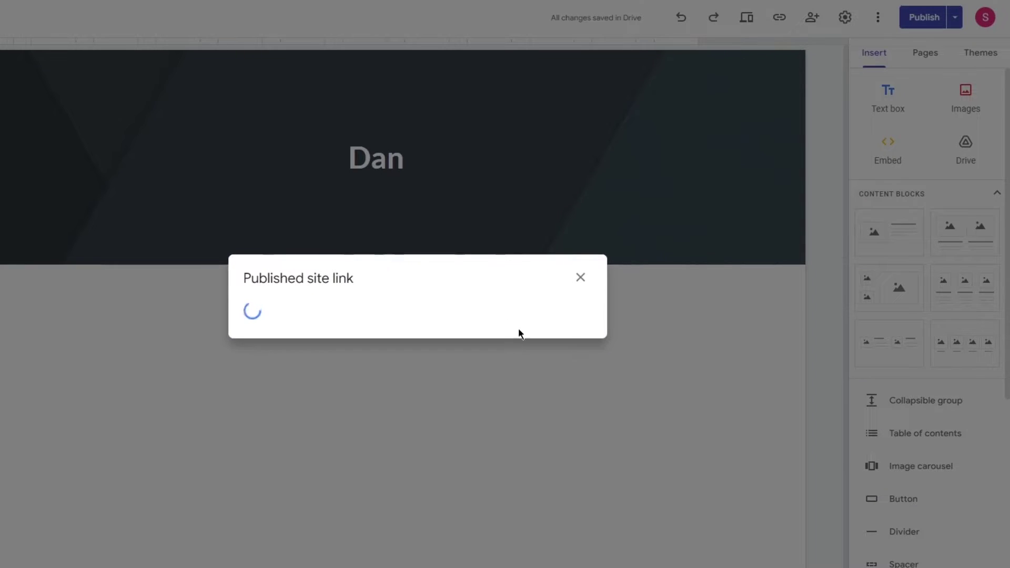
{"action": "left_click", "coordinate": [559, 303]}
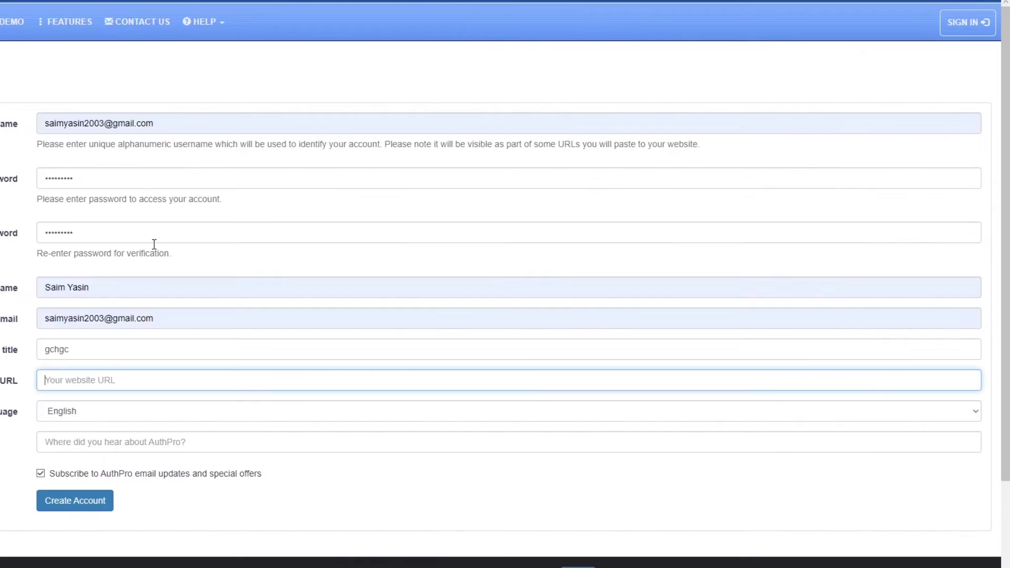
Paste the published site address into Website URL, opt out of email updates, and submit
{"action": "right_click", "coordinate": [145, 380]}
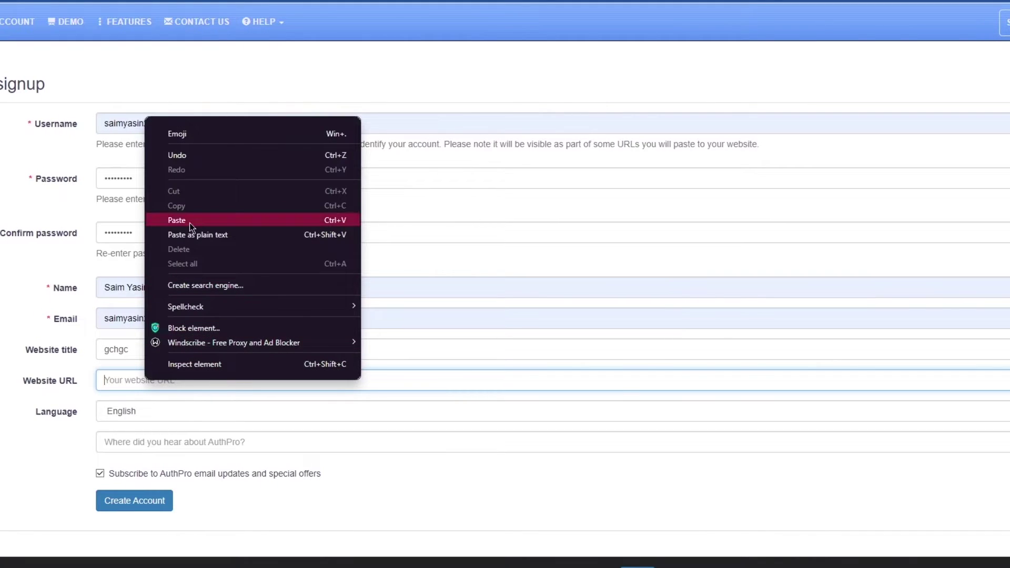
{"action": "left_click", "coordinate": [190, 221]}
{"action": "left_click", "coordinate": [156, 441]}
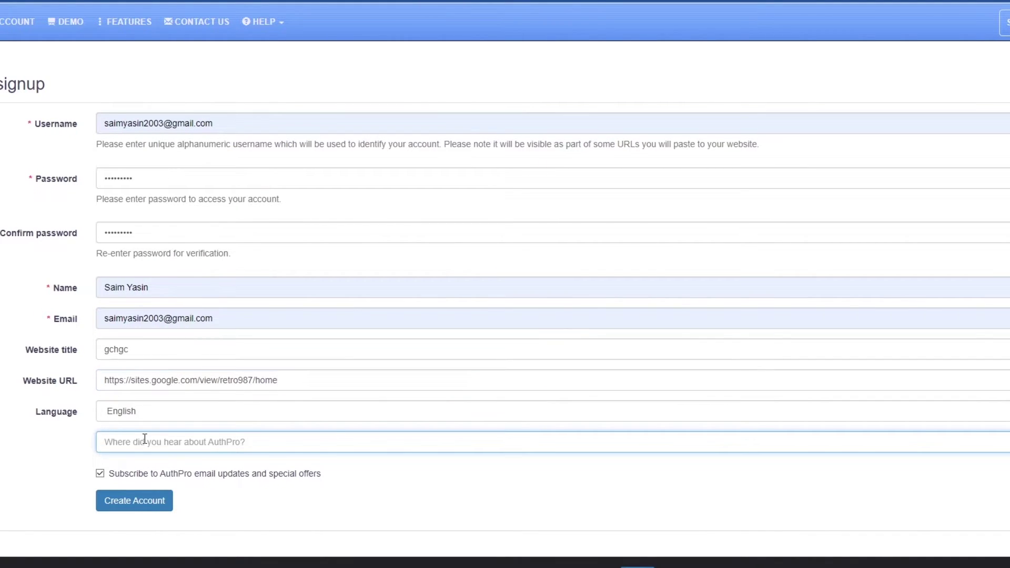
{"action": "left_click", "coordinate": [133, 489]}
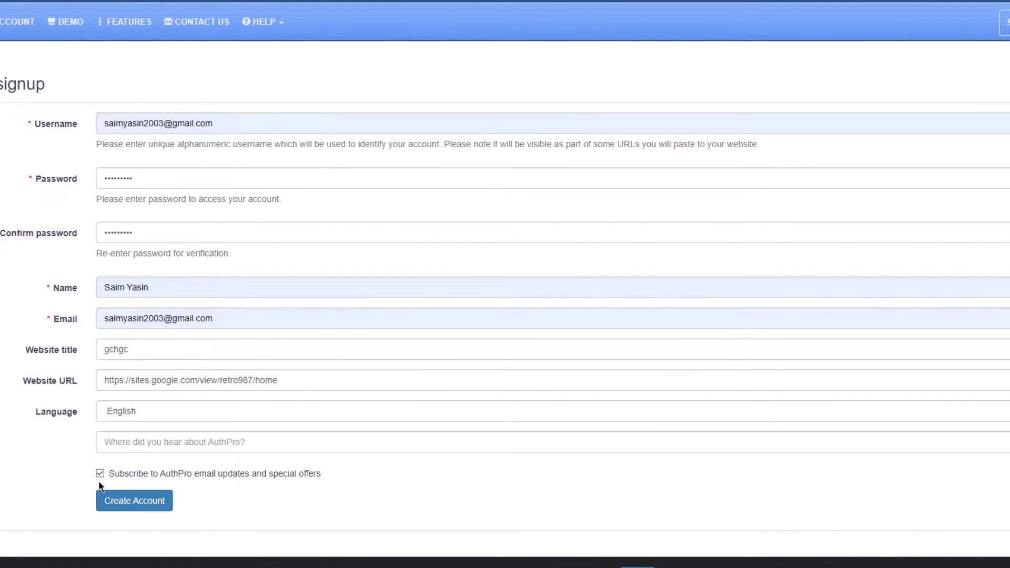
{"action": "left_click", "coordinate": [100, 473]}
{"action": "left_click", "coordinate": [144, 500]}
Trim the email part from the username and submit the signup form again
{"action": "key", "text": "ctrl+shift+Left"}
{"action": "key", "text": "Right"}
{"action": "key", "text": "BackSpace"}
{"action": "key", "text": "BackSpace"}
{"action": "key", "text": "Return"}
{"action": "left_click_drag", "start_coordinate": [201, 123], "coordinate": [157, 123]}
{"action": "key", "text": "BackSpace"}
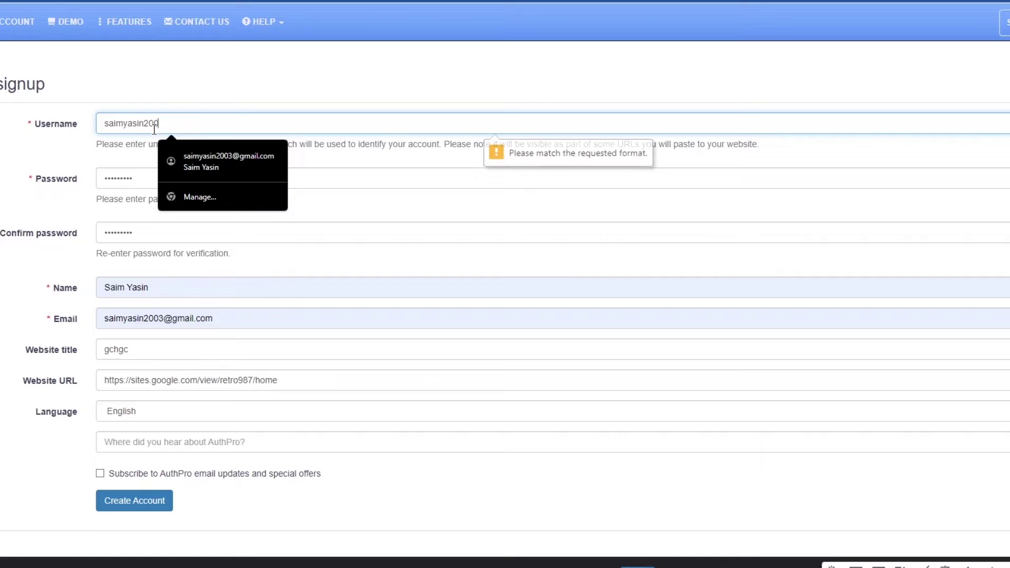
{"action": "left_click", "coordinate": [134, 498]}
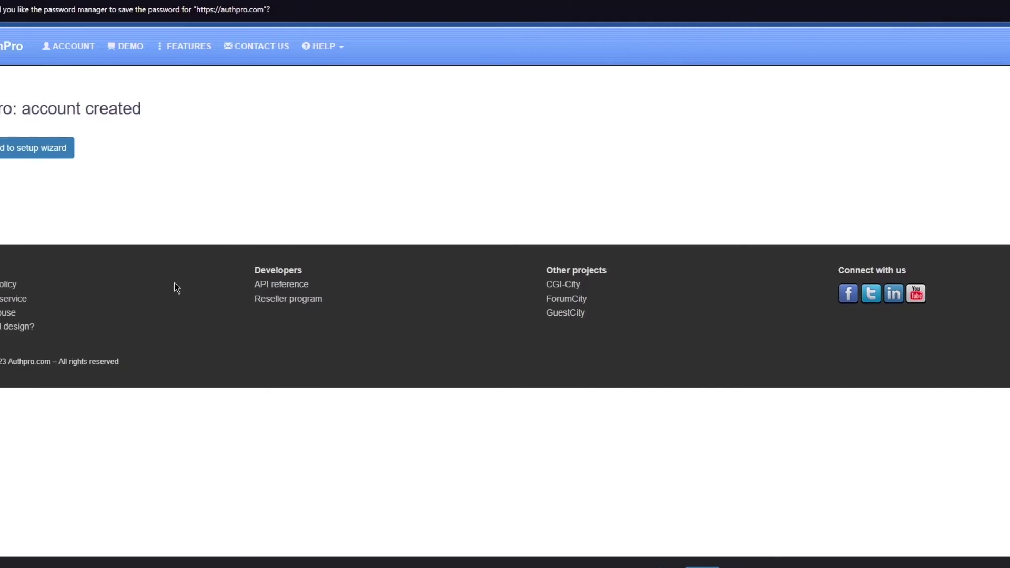
Run the setup wizard with free member registration and default profile fields up to Configure URLs
{"action": "left_click", "coordinate": [80, 151]}
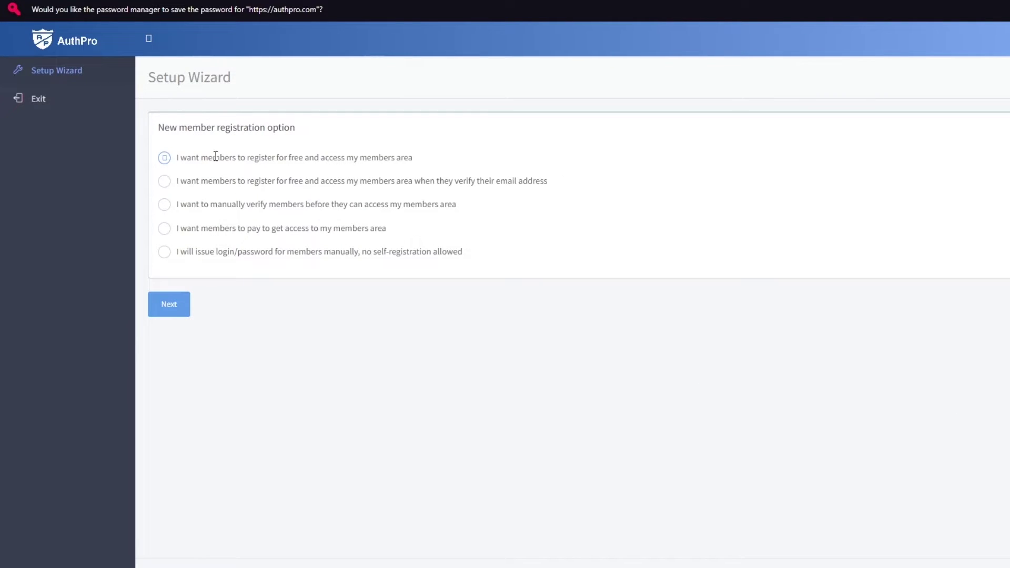
{"action": "left_click", "coordinate": [173, 311]}
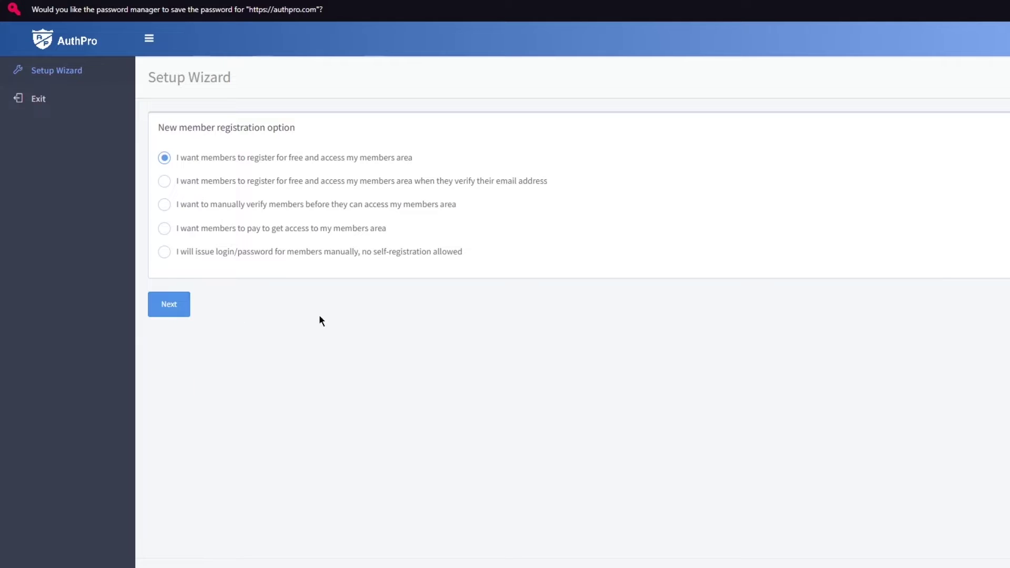
{"action": "left_click", "coordinate": [196, 169]}
{"action": "left_click", "coordinate": [218, 191]}
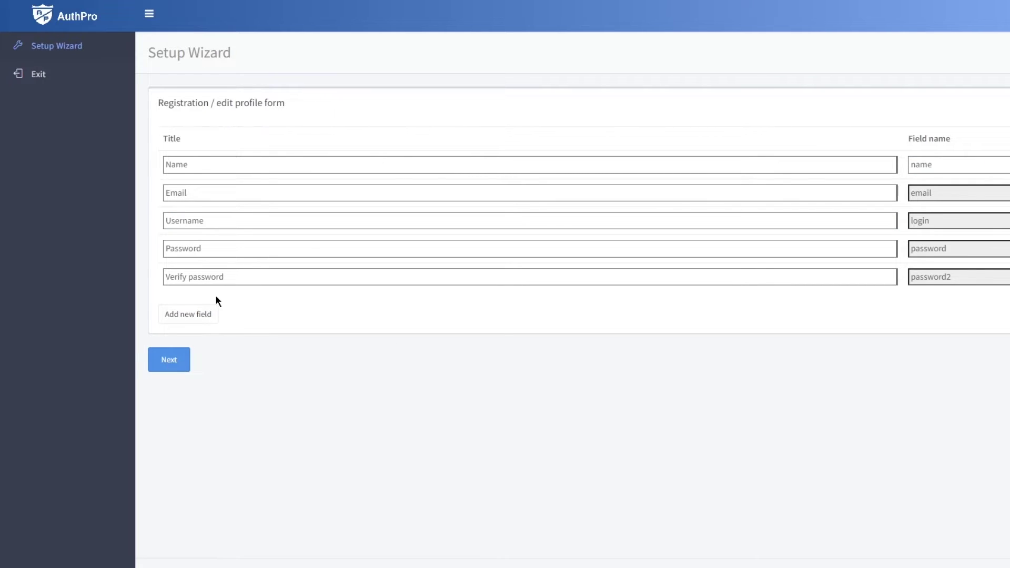
{"action": "left_click", "coordinate": [169, 359]}
{"action": "left_click", "coordinate": [238, 160]}
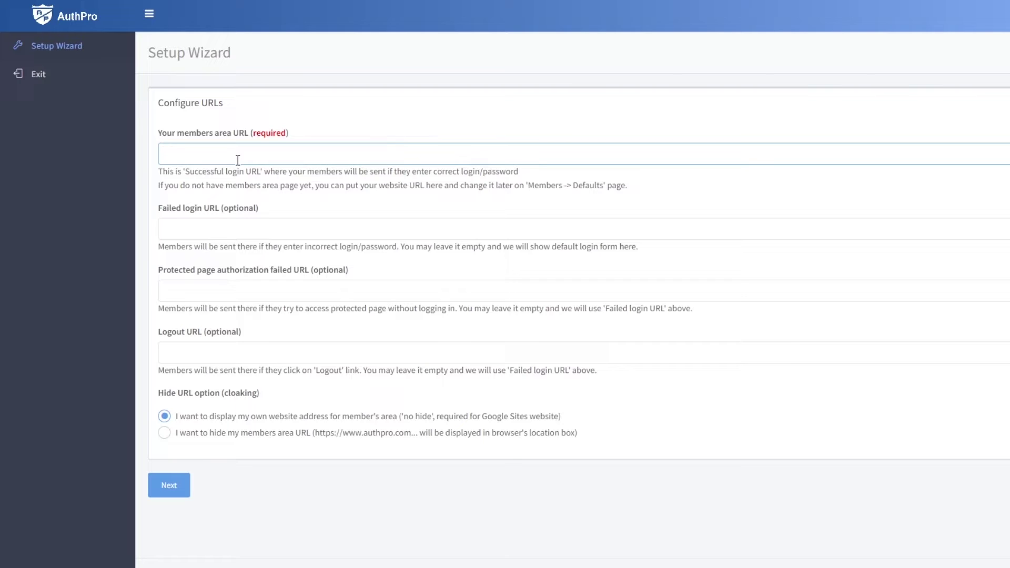
Paste the Google Sites address as the members area URL and move to the add-members step
{"action": "right_click", "coordinate": [205, 153]}
{"action": "left_click", "coordinate": [251, 257]}
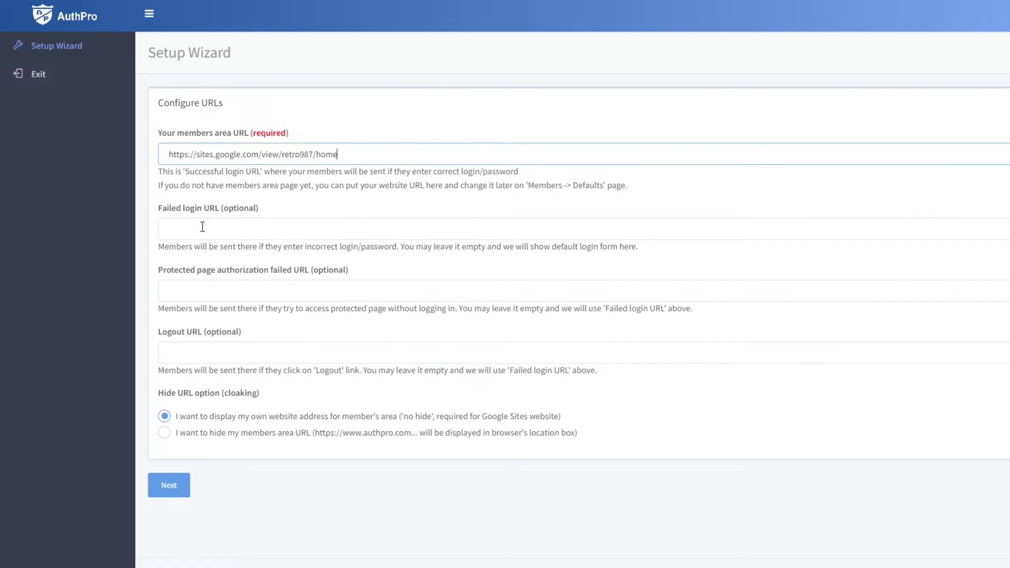
{"action": "left_click", "coordinate": [183, 231]}
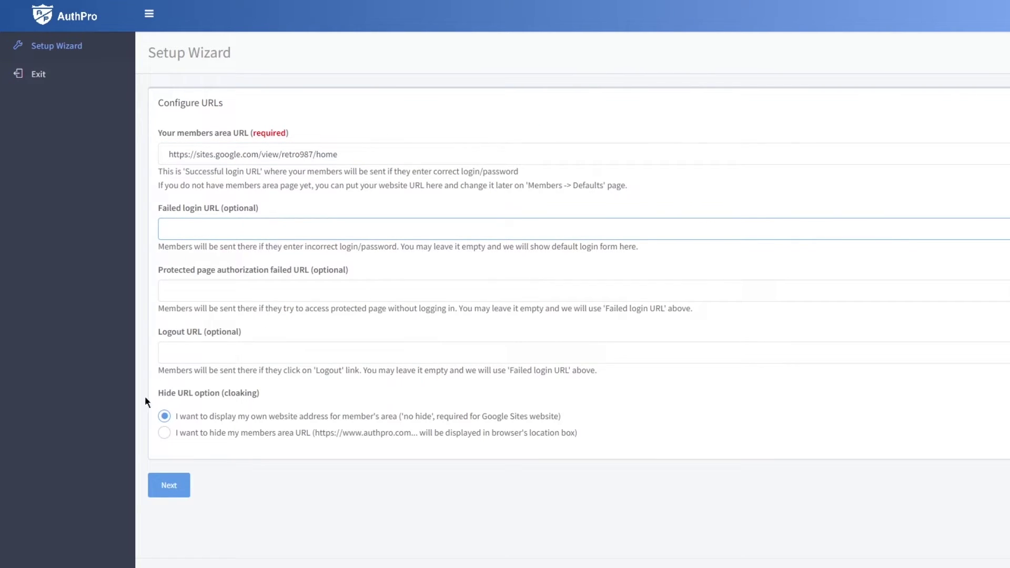
{"action": "left_click", "coordinate": [164, 496]}
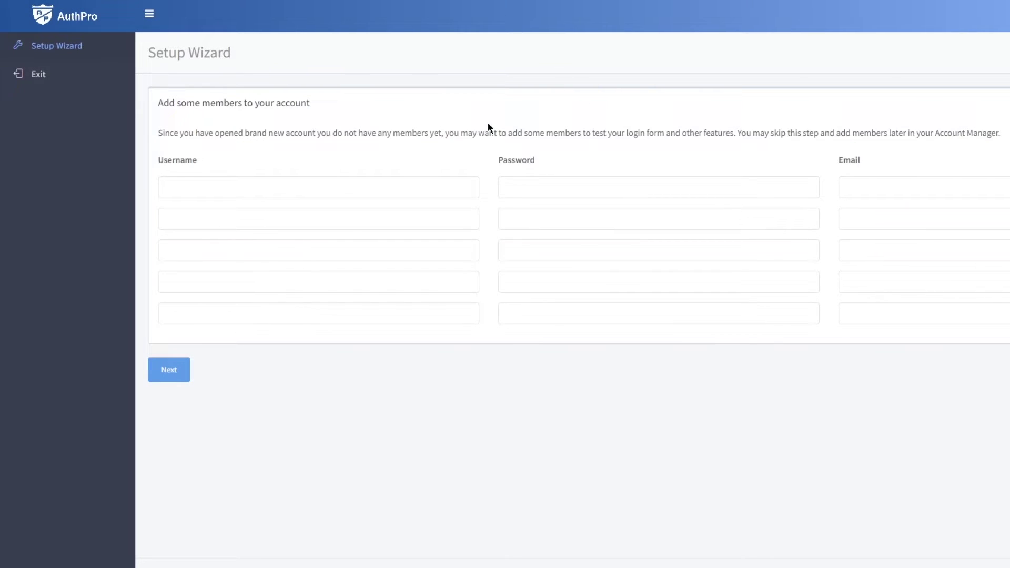
Leave the test member fields empty without adding anyone
{"action": "left_click", "coordinate": [258, 185]}
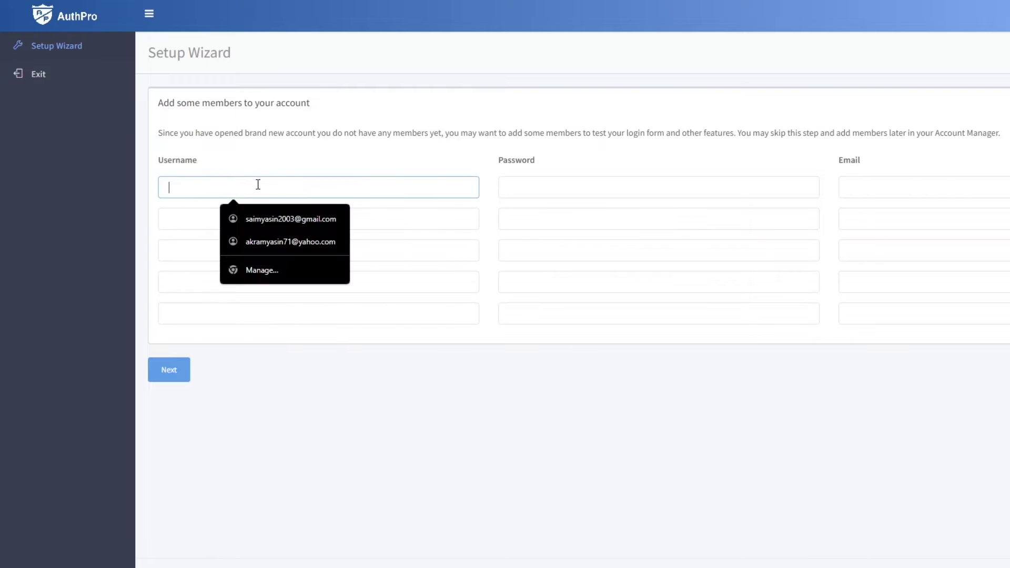
{"action": "left_click", "coordinate": [221, 136]}
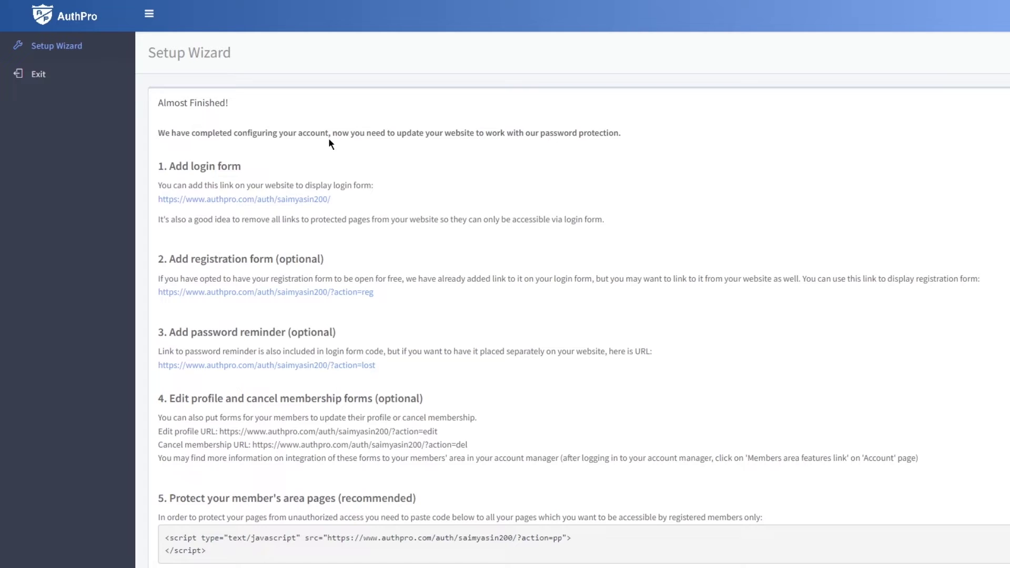
{"action": "left_click_drag", "start_coordinate": [275, 133], "coordinate": [577, 136]}
{"action": "left_click", "coordinate": [470, 124]}
{"action": "scroll", "coordinate": [431, 219], "scroll_direction": "down", "scroll_amount": 3}
{"action": "scroll", "coordinate": [303, 315], "scroll_direction": "up", "scroll_amount": 3}
{"action": "right_click", "coordinate": [246, 198]}
{"action": "left_click", "coordinate": [302, 260]}
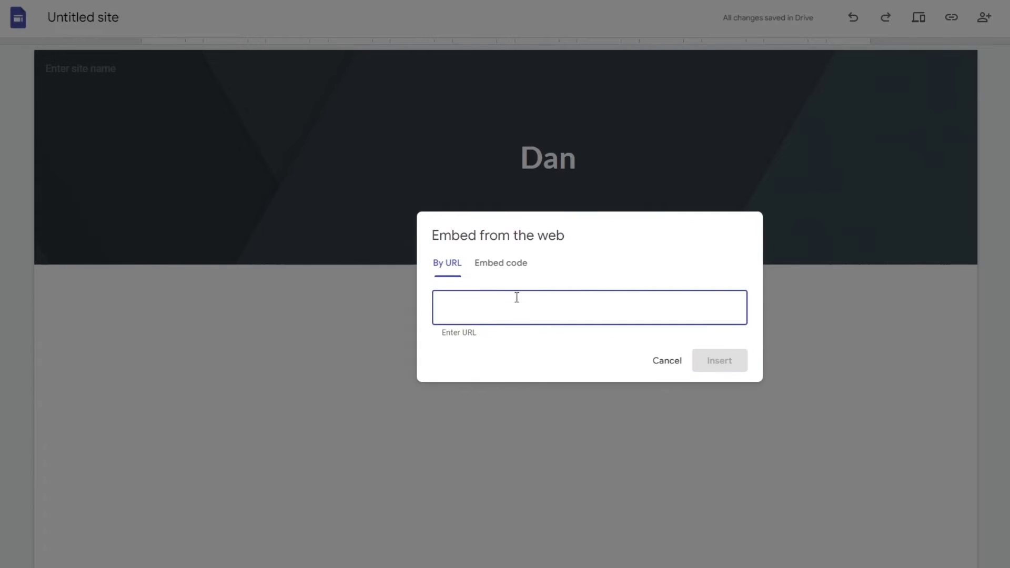
Paste the AuthPro login form link into the By URL box and insert the embed
{"action": "right_click", "coordinate": [490, 318]}
{"action": "left_click", "coordinate": [550, 423]}
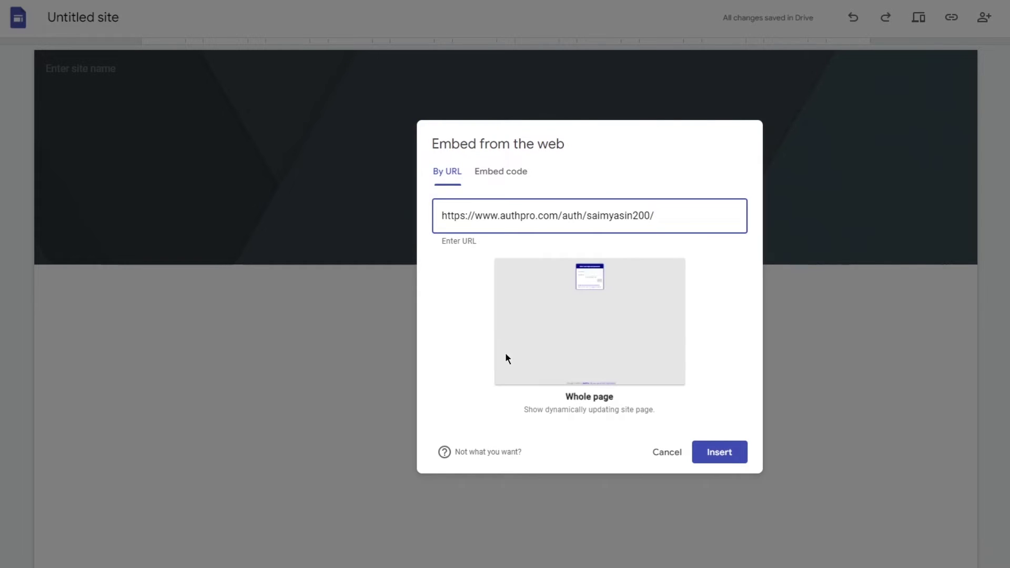
{"action": "left_click", "coordinate": [710, 453]}
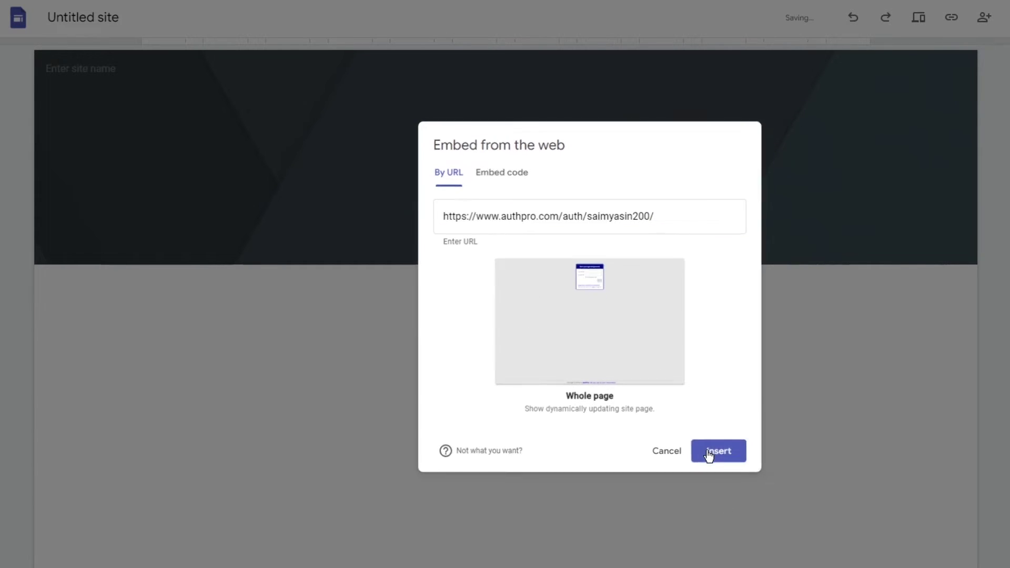
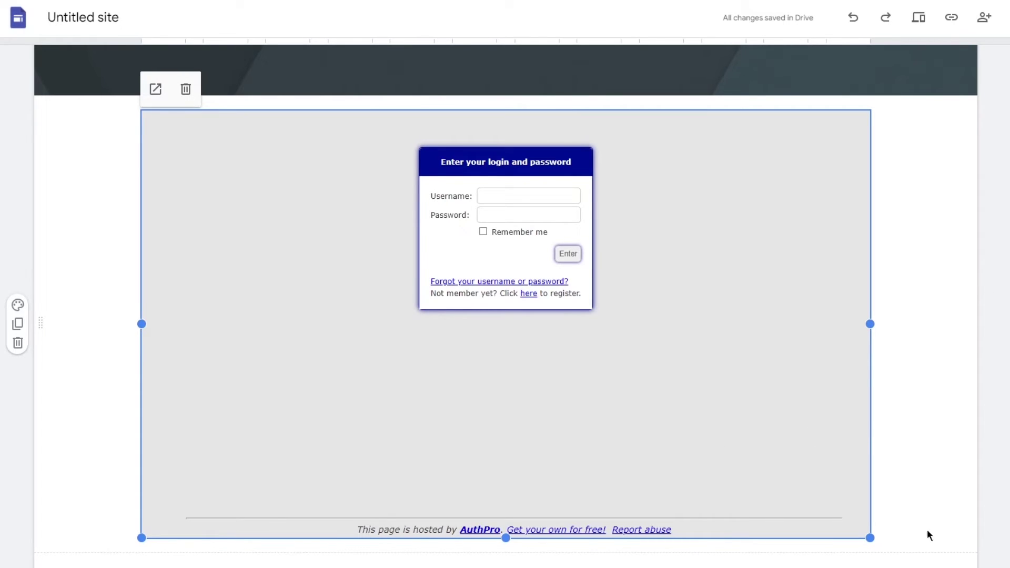
Shrink the AuthPro login embed from its bottom-right corner and left edge, then drag it centred under Dan
{"action": "left_click_drag", "start_coordinate": [871, 537], "coordinate": [866, 363]}
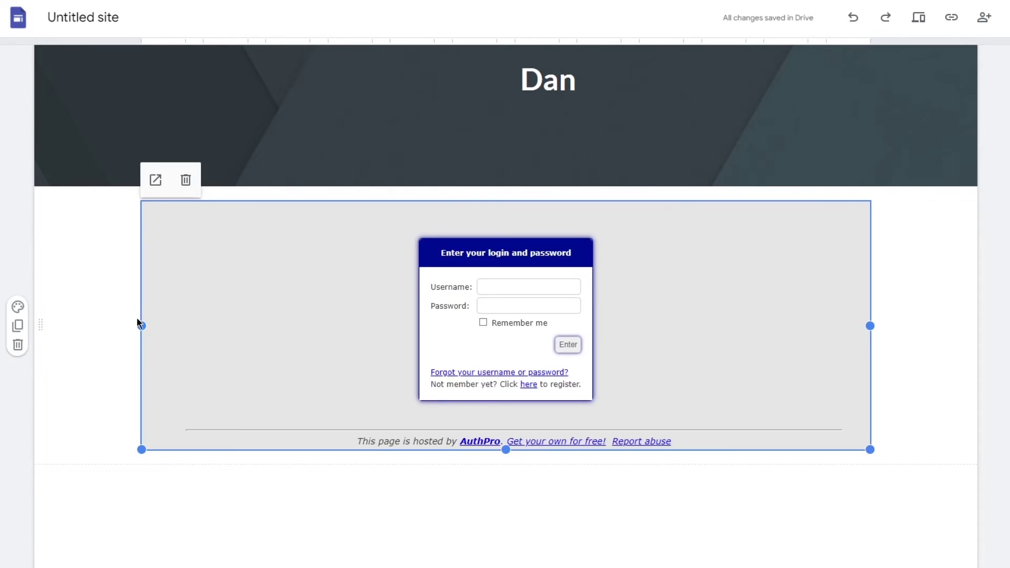
{"action": "left_click_drag", "start_coordinate": [141, 324], "coordinate": [648, 343]}
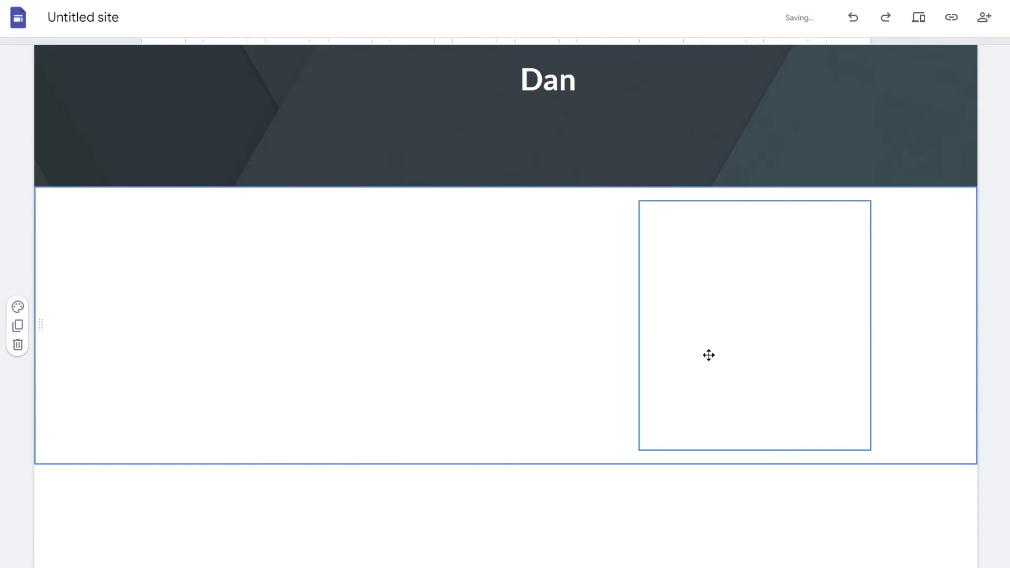
{"action": "left_click_drag", "start_coordinate": [758, 325], "coordinate": [482, 319]}
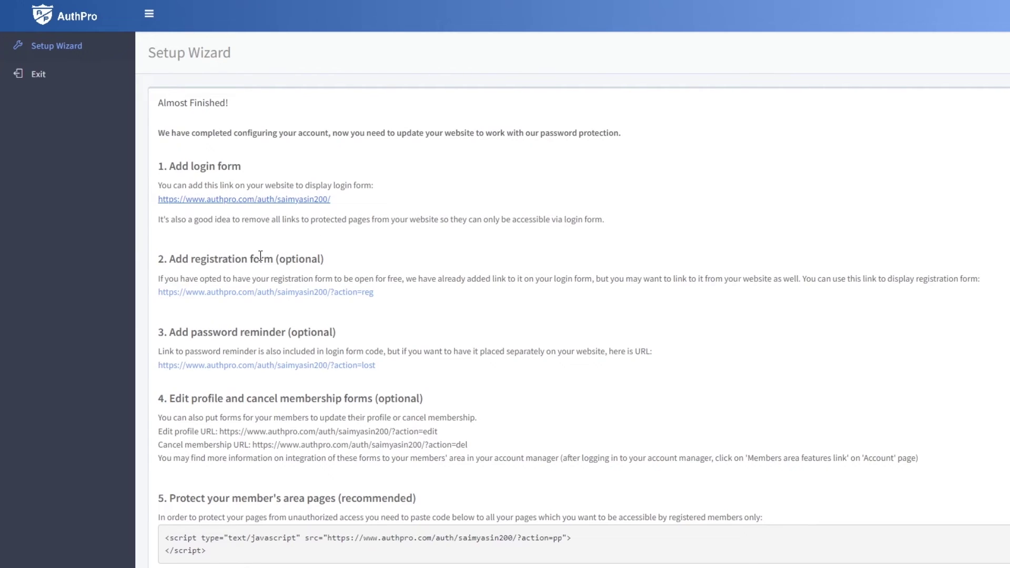
Copy the registration form link's address from the Setup Wizard's 'Almost Finished!' page
{"action": "right_click", "coordinate": [269, 295]}
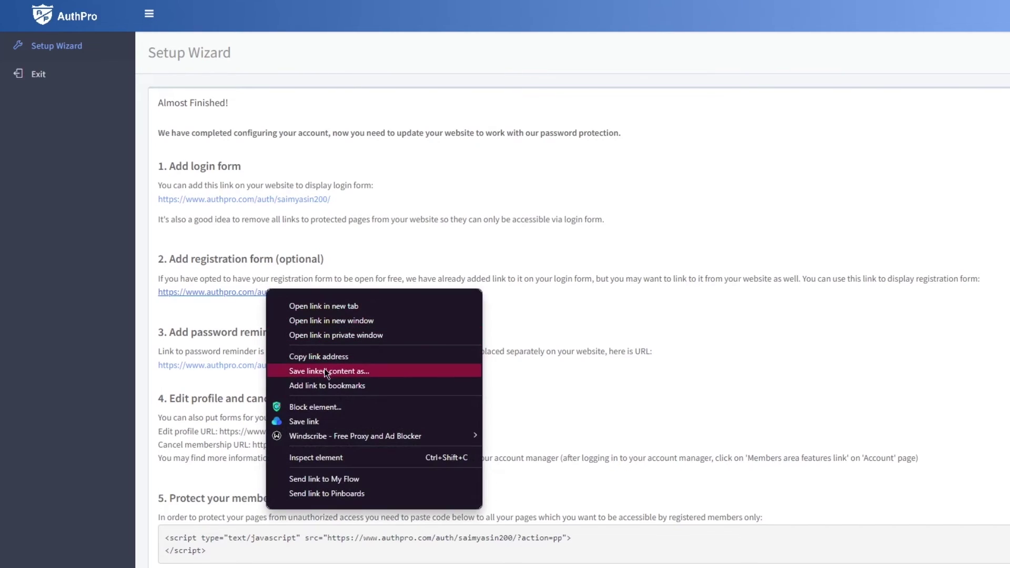
{"action": "left_click", "coordinate": [314, 353]}
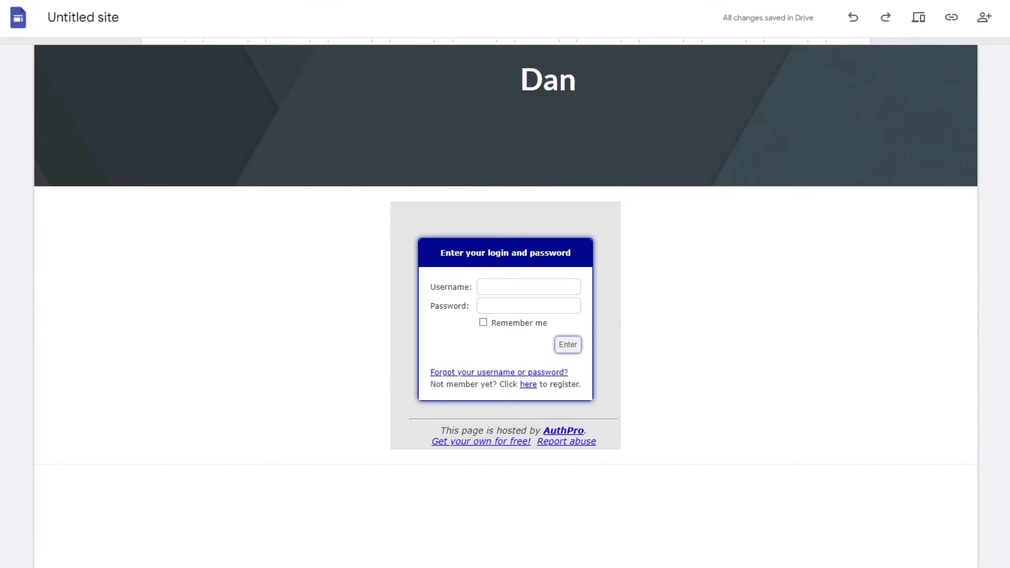
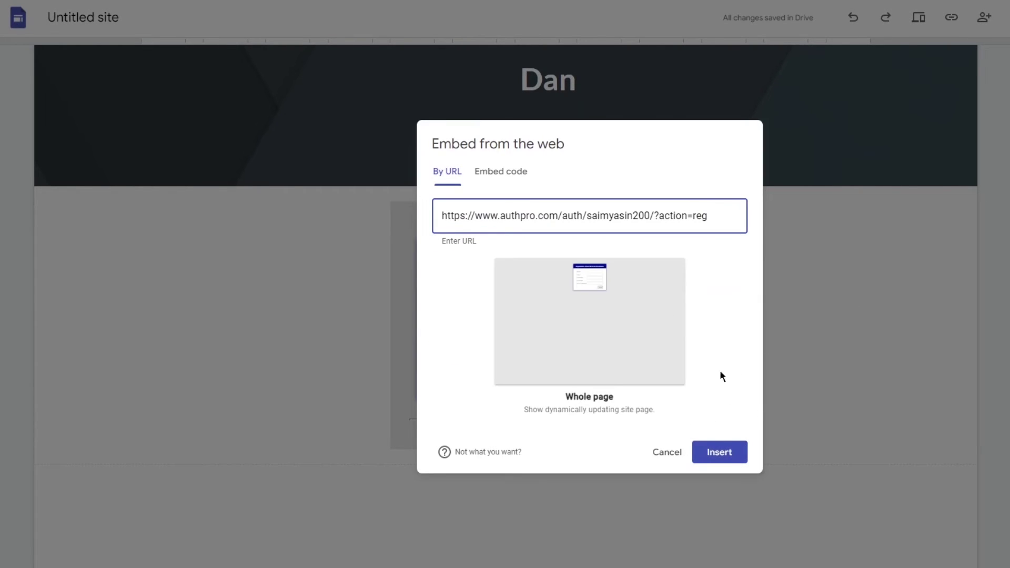
Insert the AuthPro registration form embed below the login form and deselect it
{"action": "left_click", "coordinate": [719, 452]}
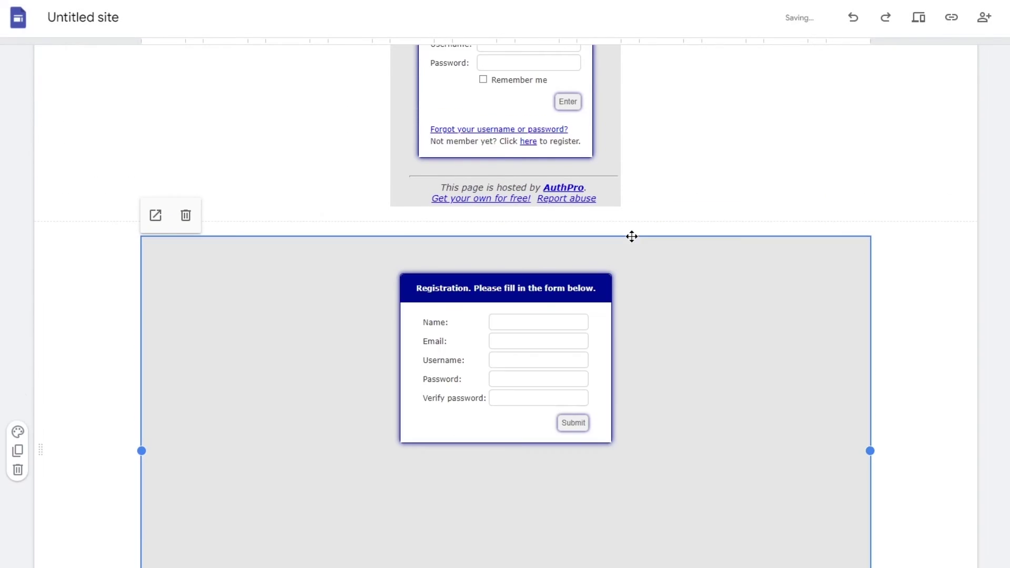
{"action": "left_click", "coordinate": [97, 228]}
{"action": "scroll", "coordinate": [174, 234], "scroll_direction": "up", "scroll_amount": 6}
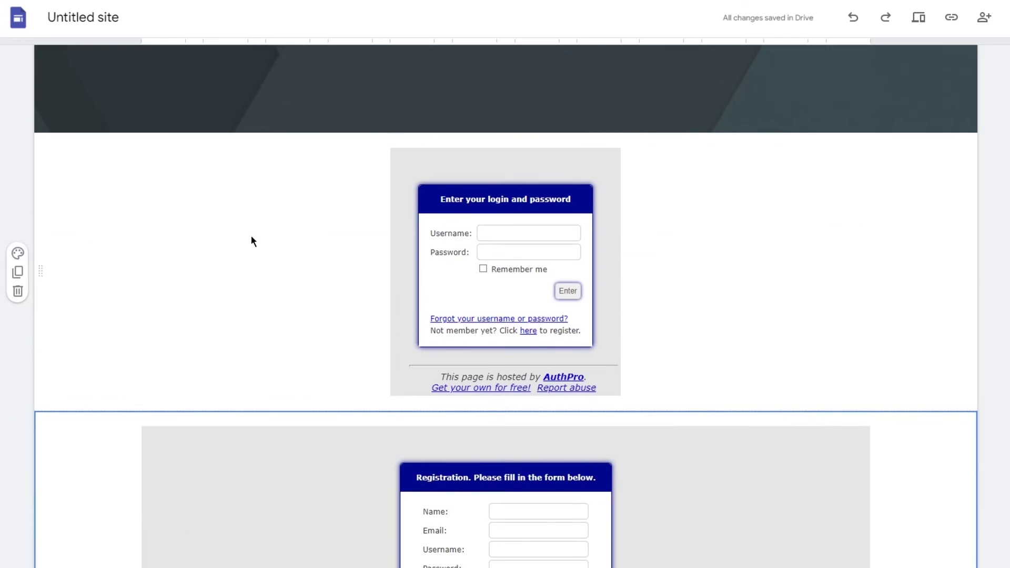
Copy both lines of the member-protection script from step 5 of the AuthPro Setup Wizard
{"action": "scroll", "coordinate": [528, 314], "scroll_direction": "down", "scroll_amount": 4}
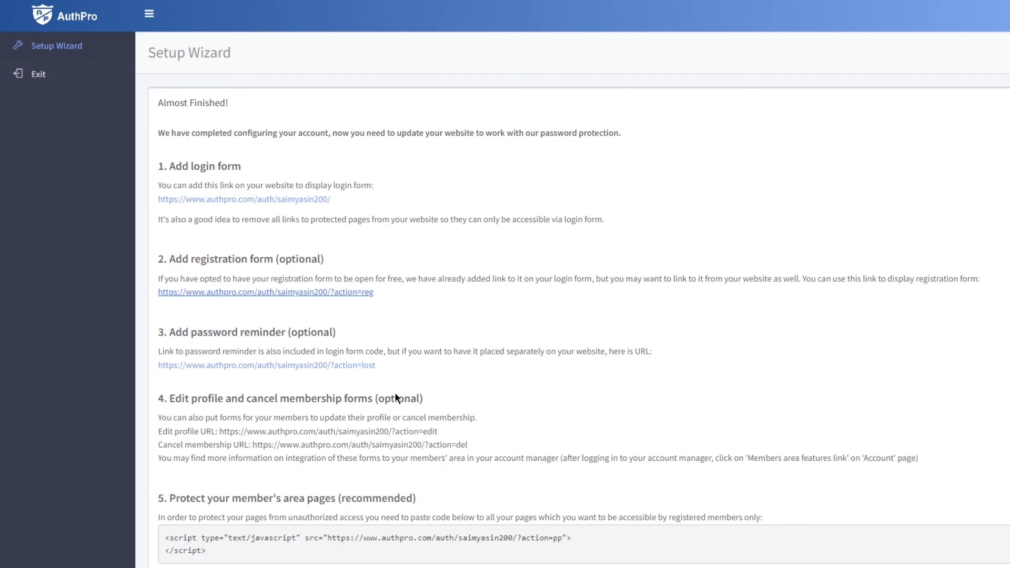
{"action": "scroll", "coordinate": [396, 398], "scroll_direction": "down", "scroll_amount": 3}
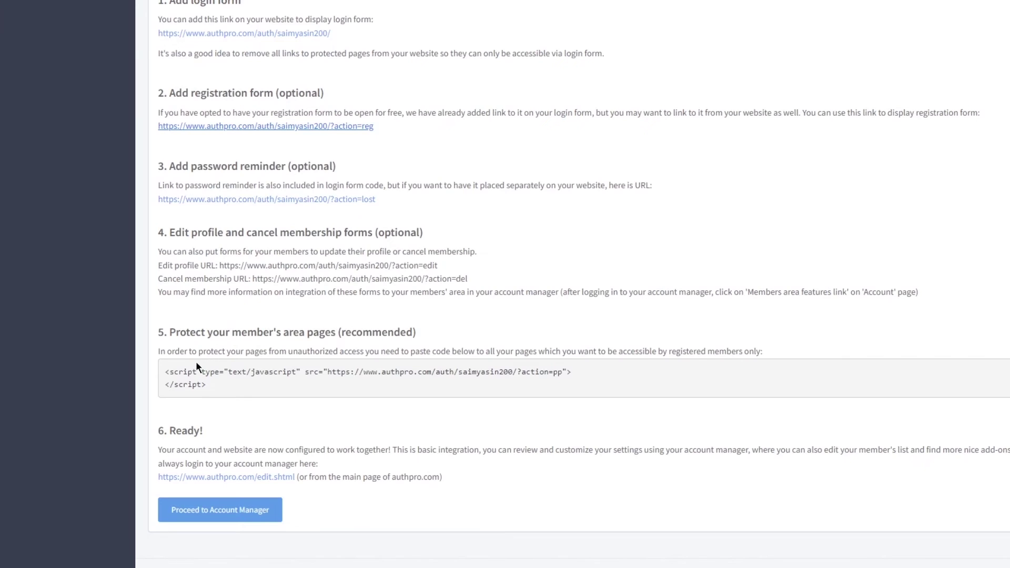
{"action": "left_click_drag", "start_coordinate": [160, 368], "coordinate": [246, 381]}
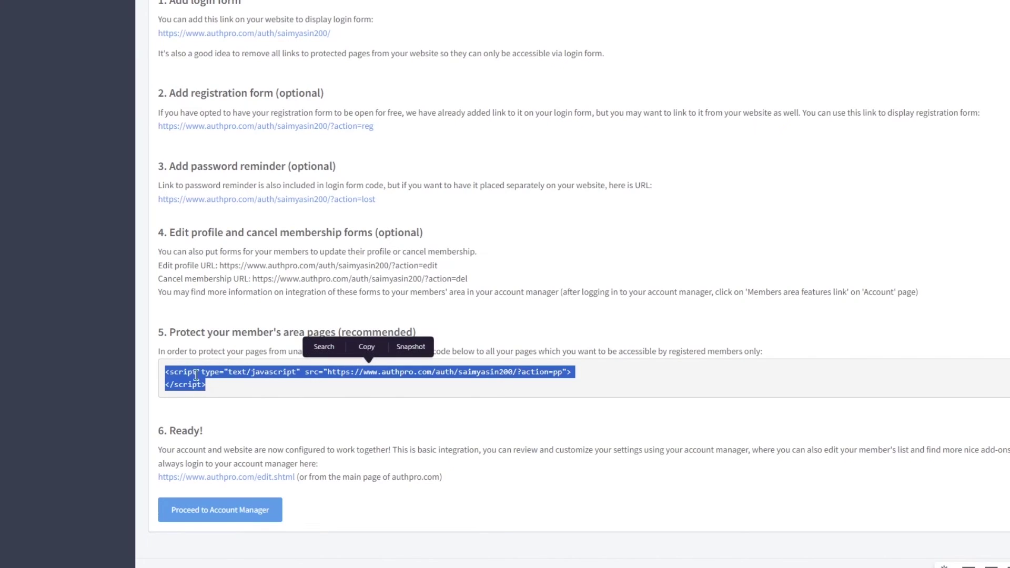
{"action": "left_click", "coordinate": [367, 347]}
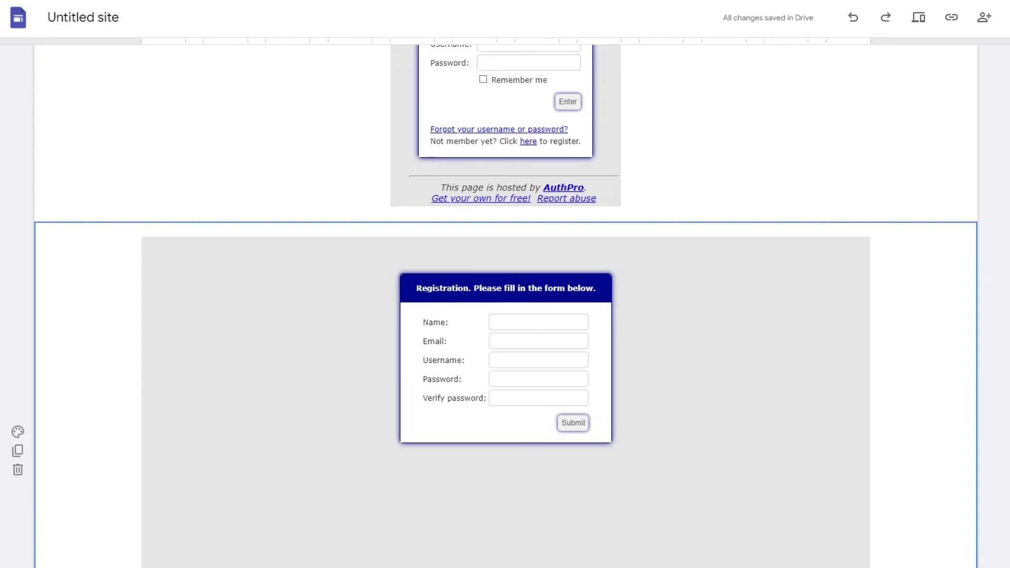
Paste the copied AuthPro protection script into a new embed-code section and insert it between the forms
{"action": "left_click", "coordinate": [982, 138]}
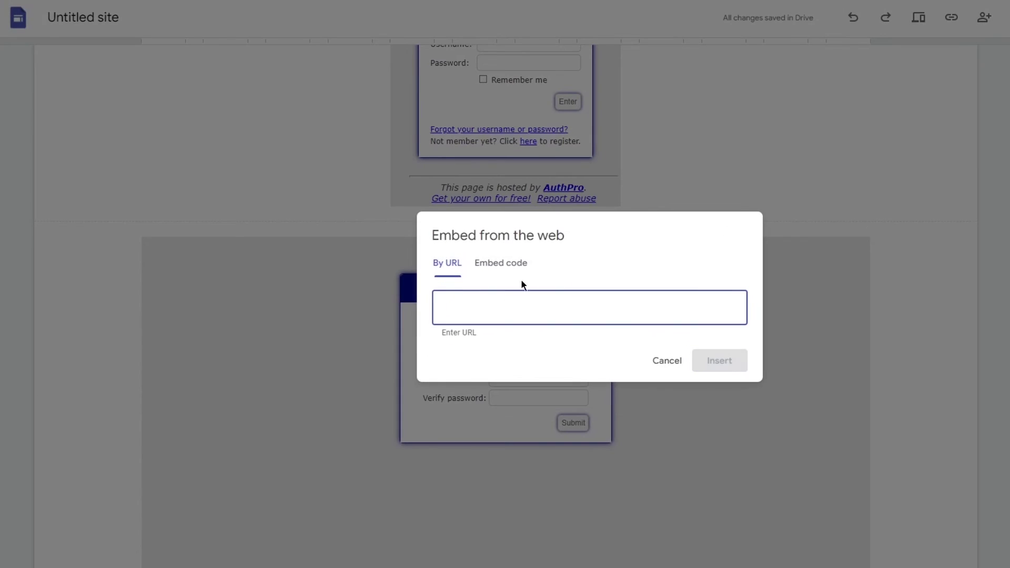
{"action": "left_click", "coordinate": [503, 245]}
{"action": "right_click", "coordinate": [514, 314]}
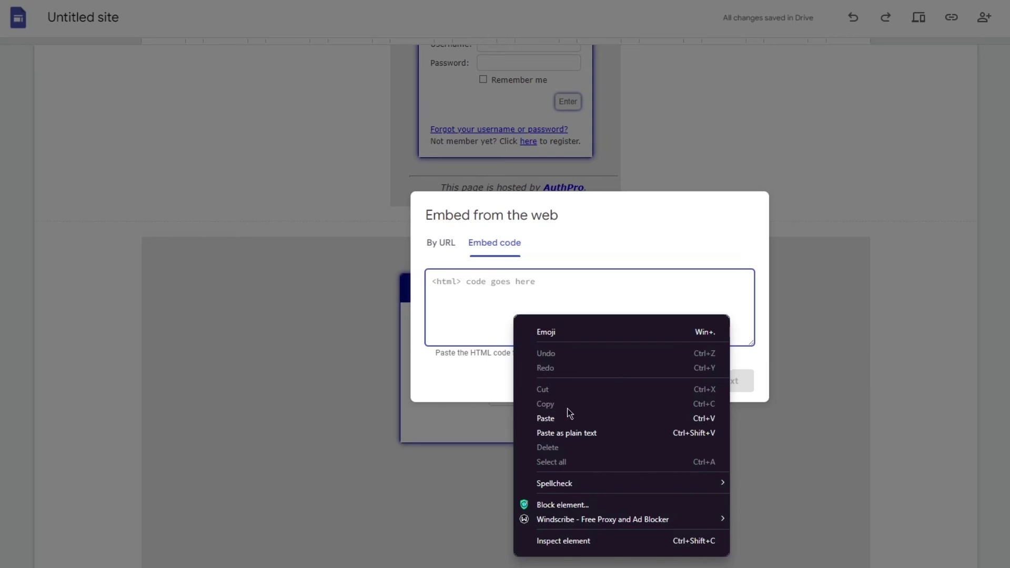
{"action": "left_click", "coordinate": [564, 413]}
{"action": "left_click", "coordinate": [747, 381]}
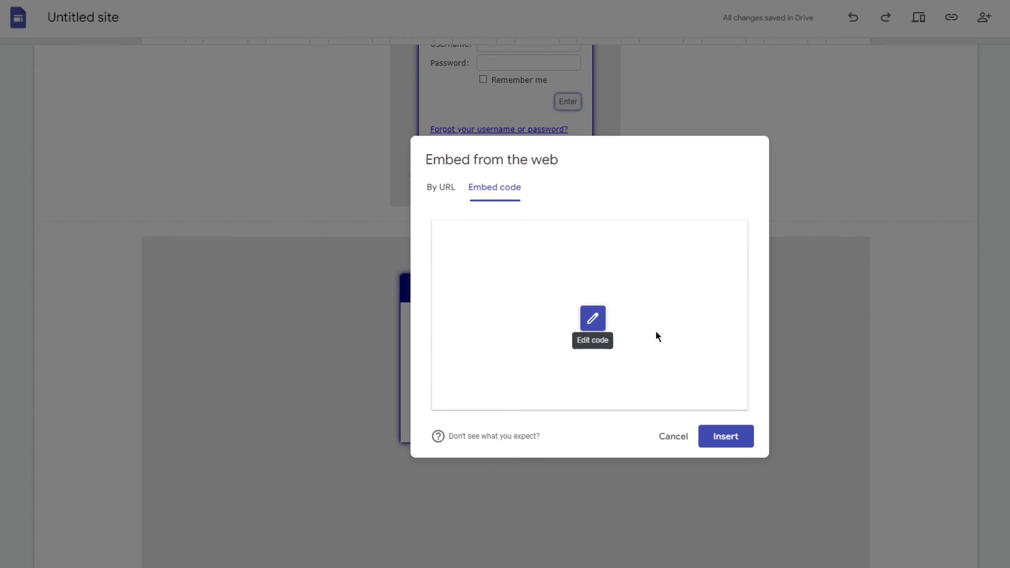
{"action": "left_click", "coordinate": [725, 428]}
{"action": "left_click", "coordinate": [737, 445]}
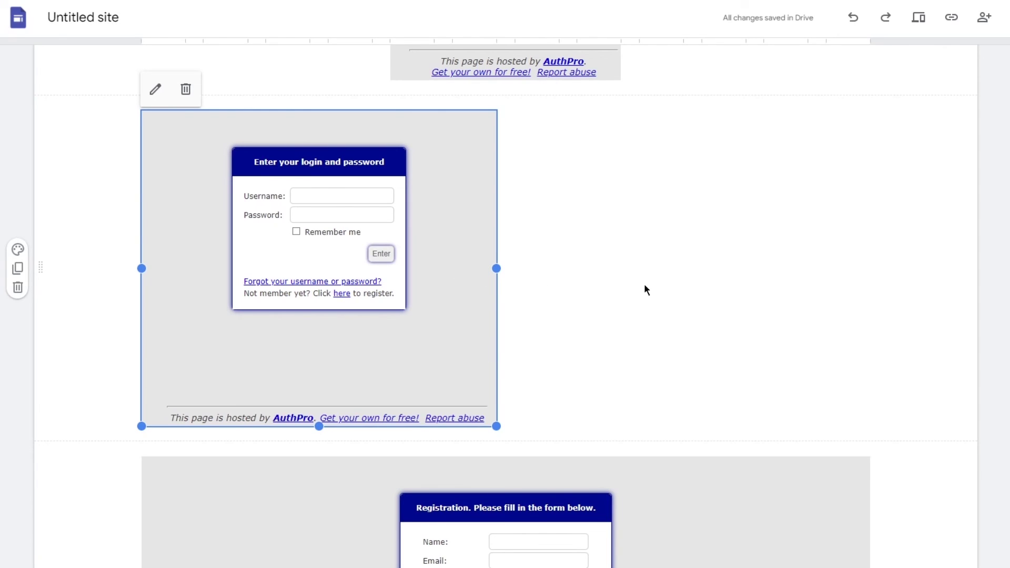
{"action": "left_click", "coordinate": [647, 285]}
{"action": "scroll", "coordinate": [650, 282], "scroll_direction": "up", "scroll_amount": 5}
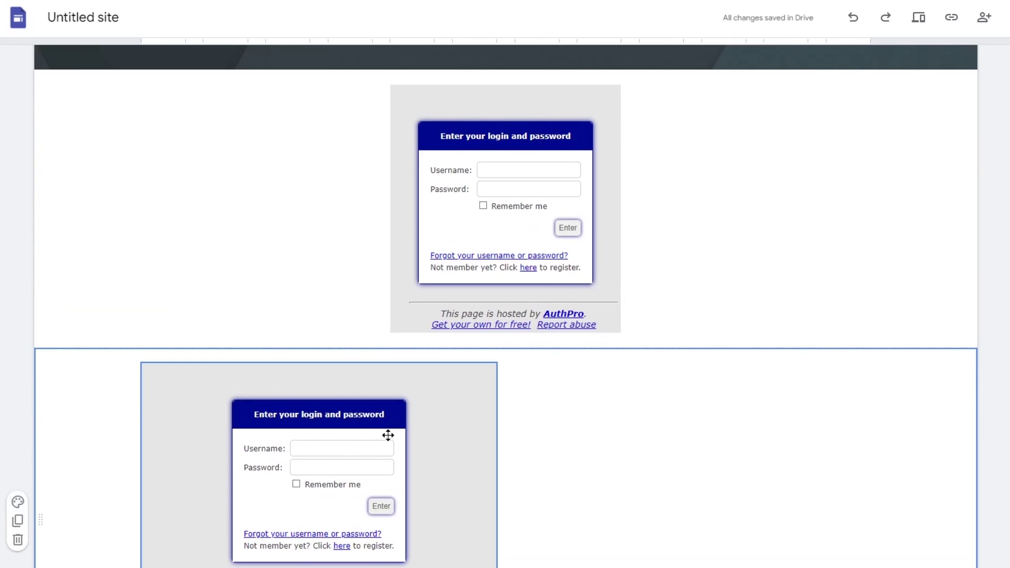
{"action": "scroll", "coordinate": [381, 411], "scroll_direction": "down", "scroll_amount": 3}
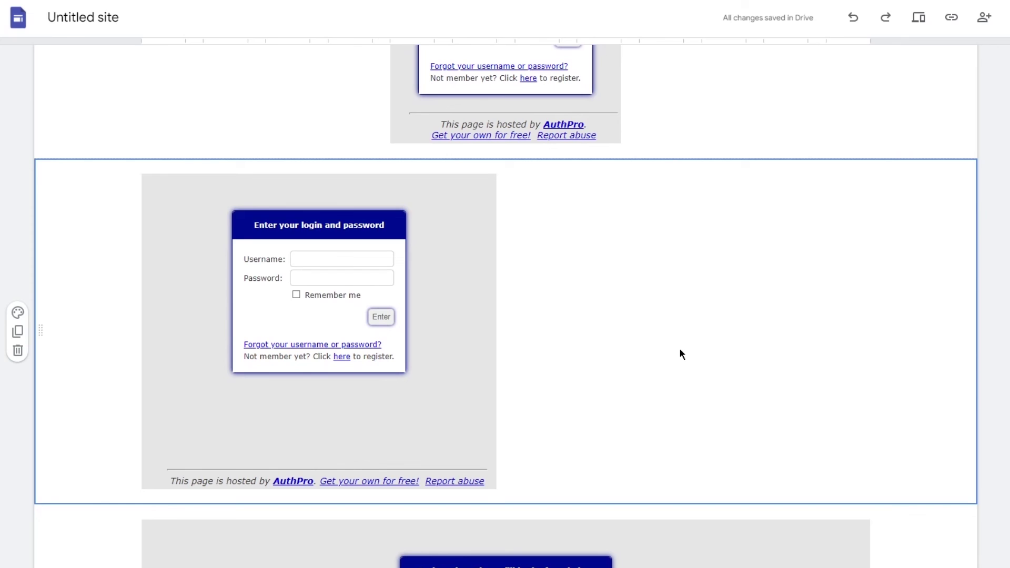